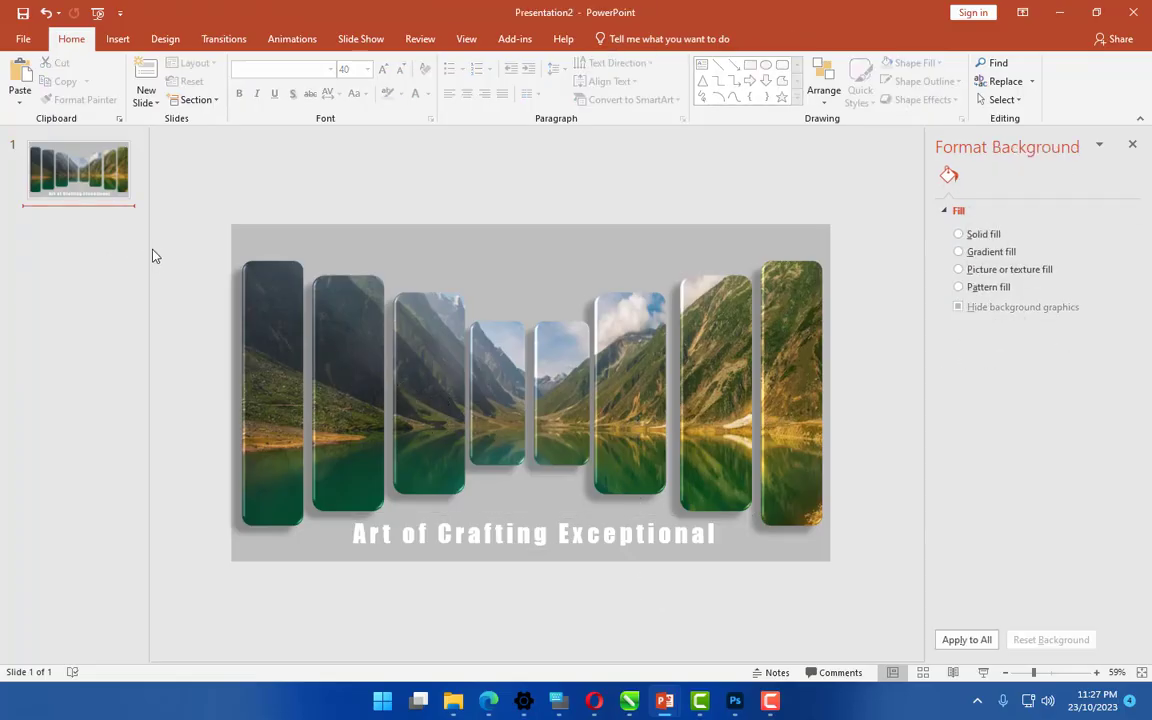
- Start a new blank presentation showing an empty Title Slide layout
left_click(534, 532)
left_click(651, 606)
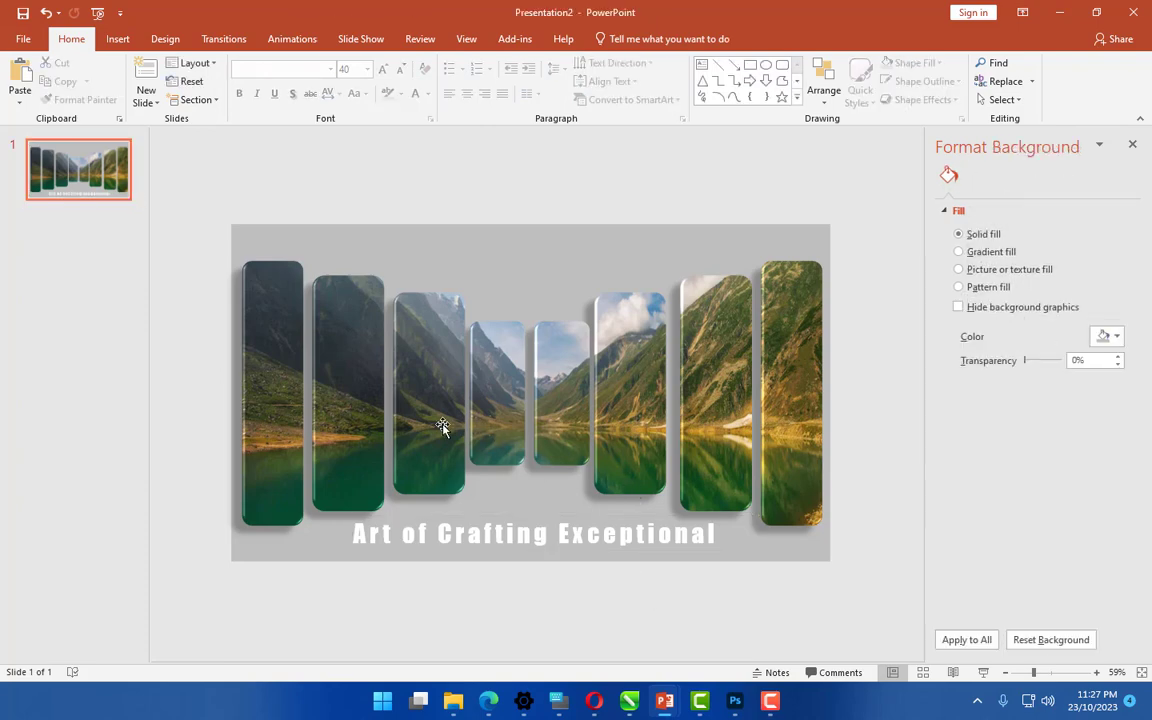
left_click(70, 256)
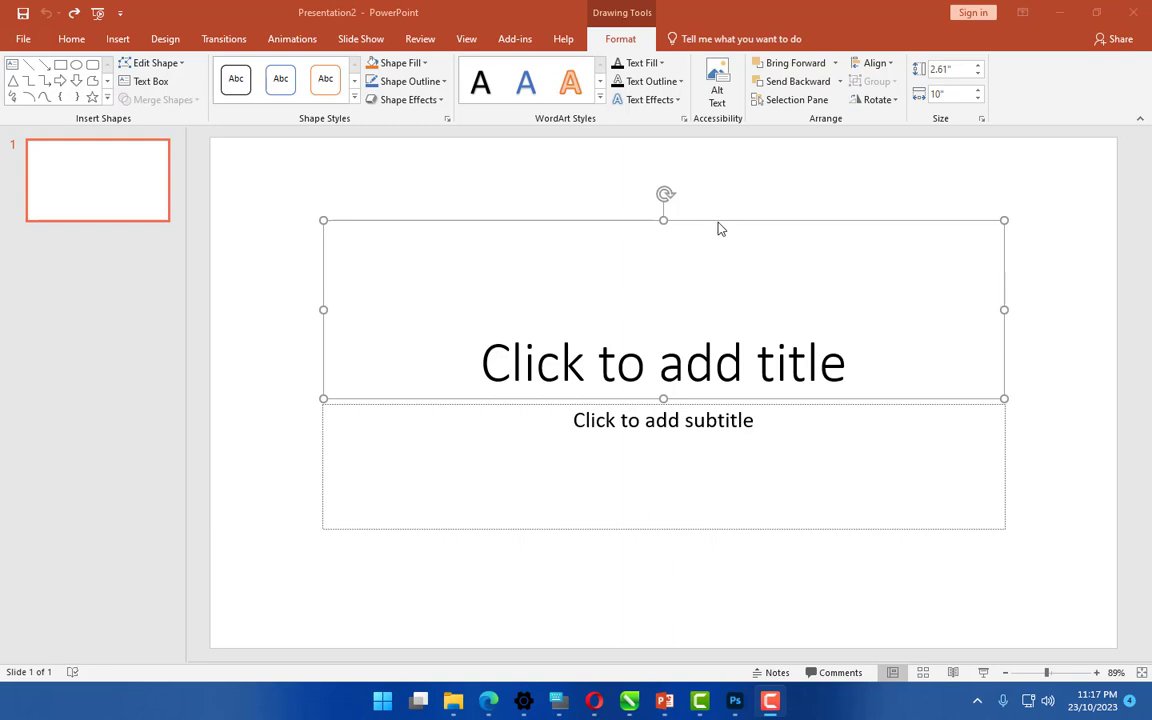
- Delete the title and subtitle placeholders from the slide
key("Delete")
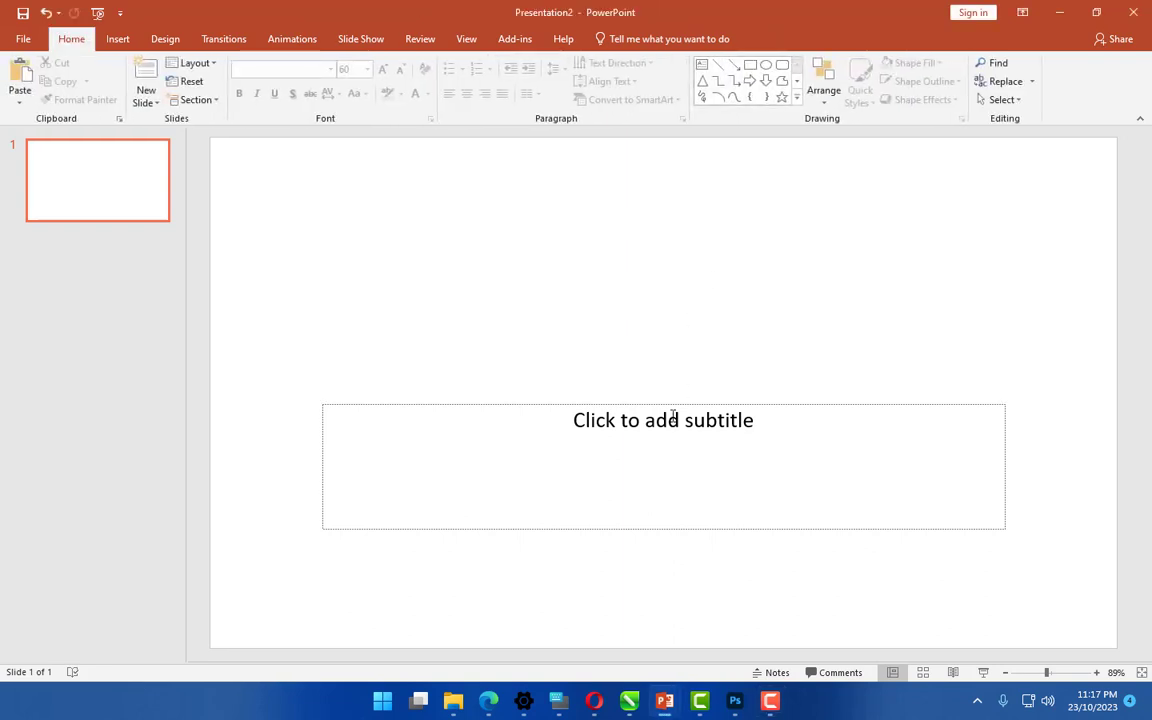
left_click(669, 405)
key("Delete")
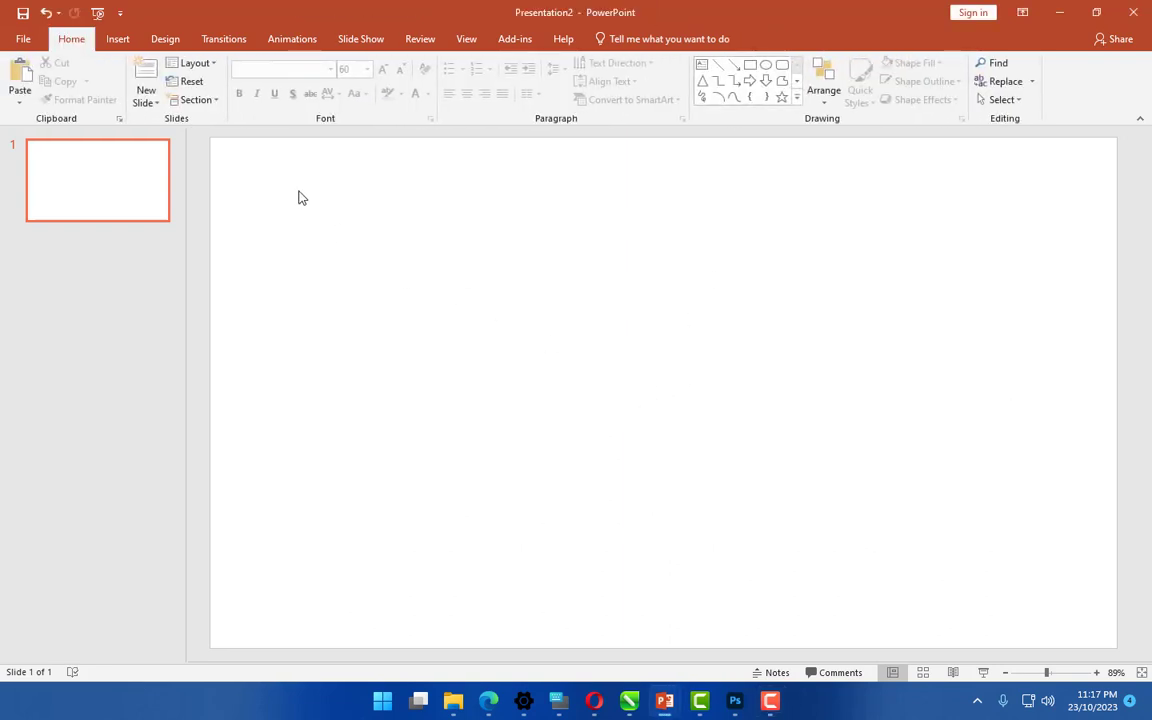
- Draw a tall 5.89" by 1.6" rounded rectangle at the slide's left edge
left_click(118, 38)
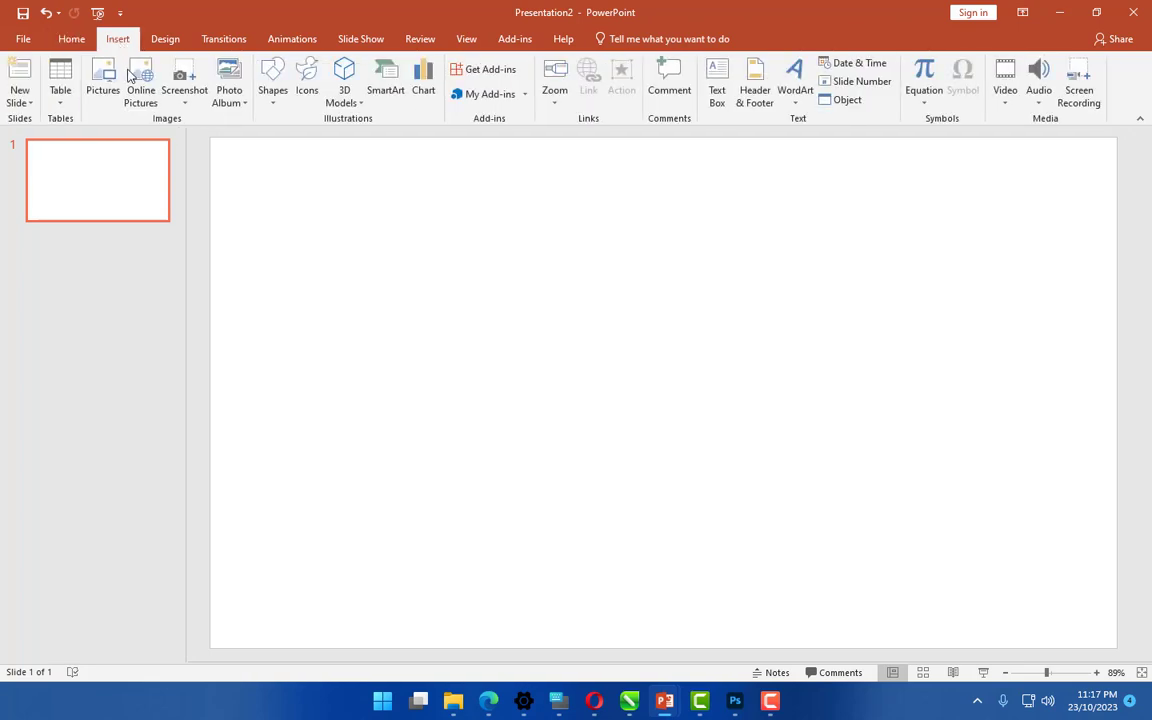
left_click(272, 95)
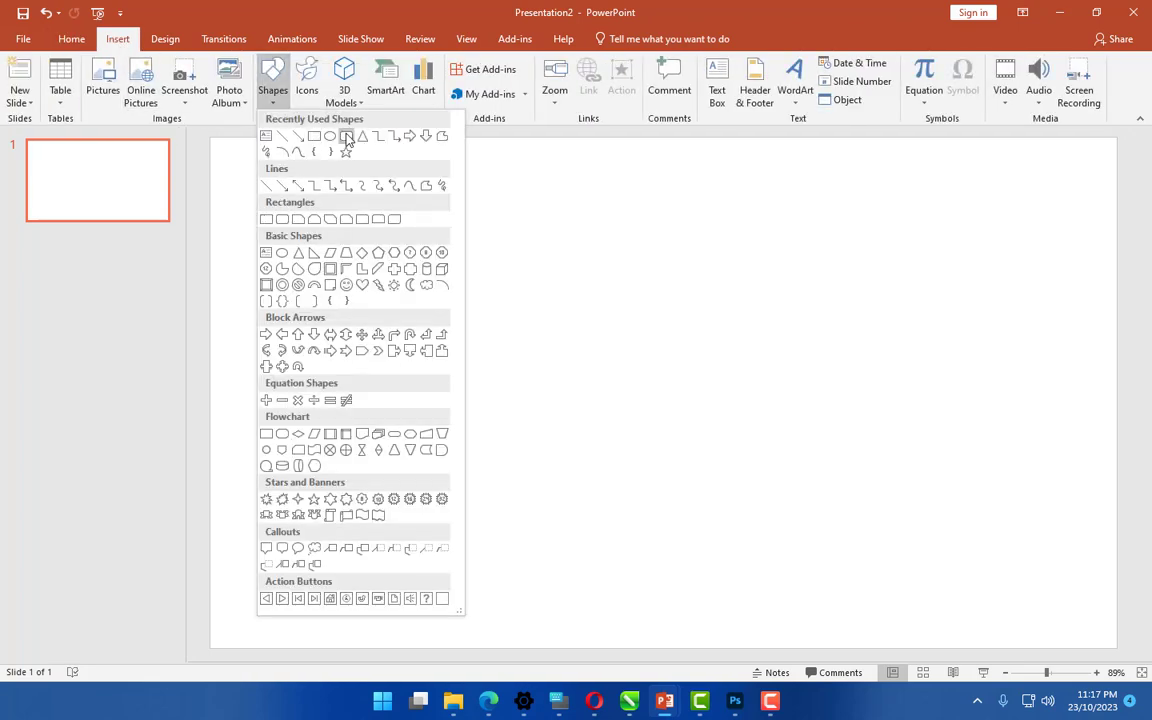
left_click(346, 137)
mouse_move(249, 220)
left_mouse_down()
mouse_move(357, 614)
mouse_move(295, 522)
left_mouse_up()
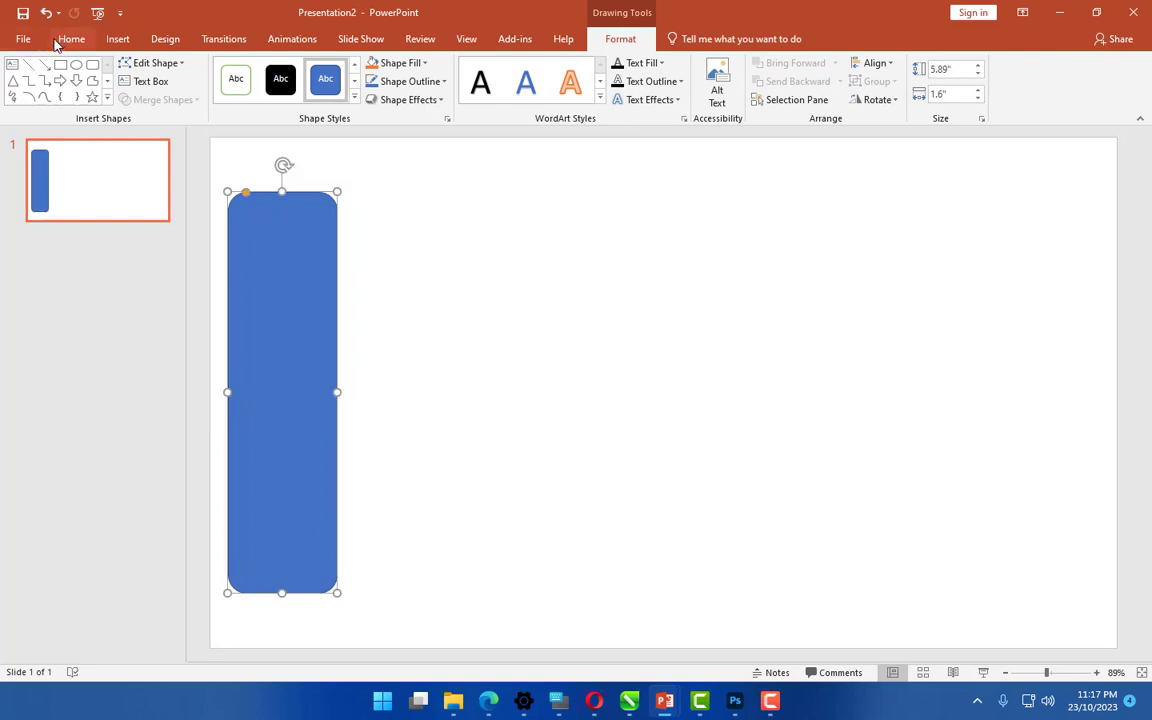
- Copy the rounded rectangle and place a tall duplicate at the slide's right edge
left_click(24, 39)
left_click(27, 37)
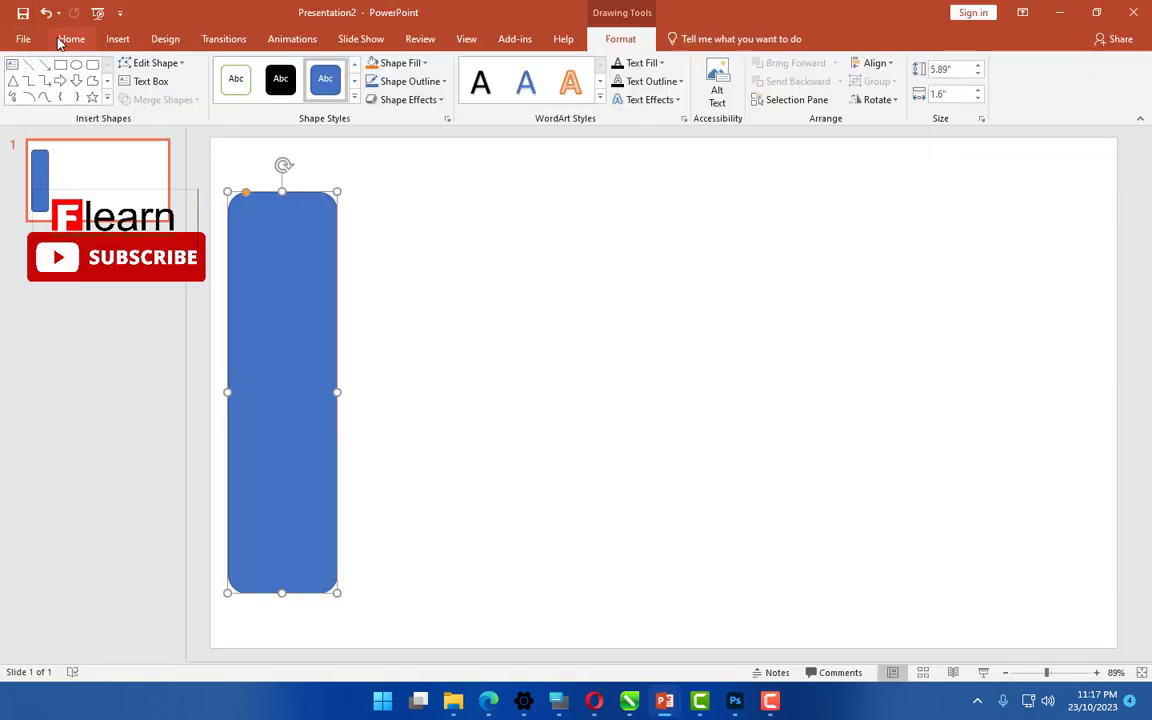
left_click(66, 39)
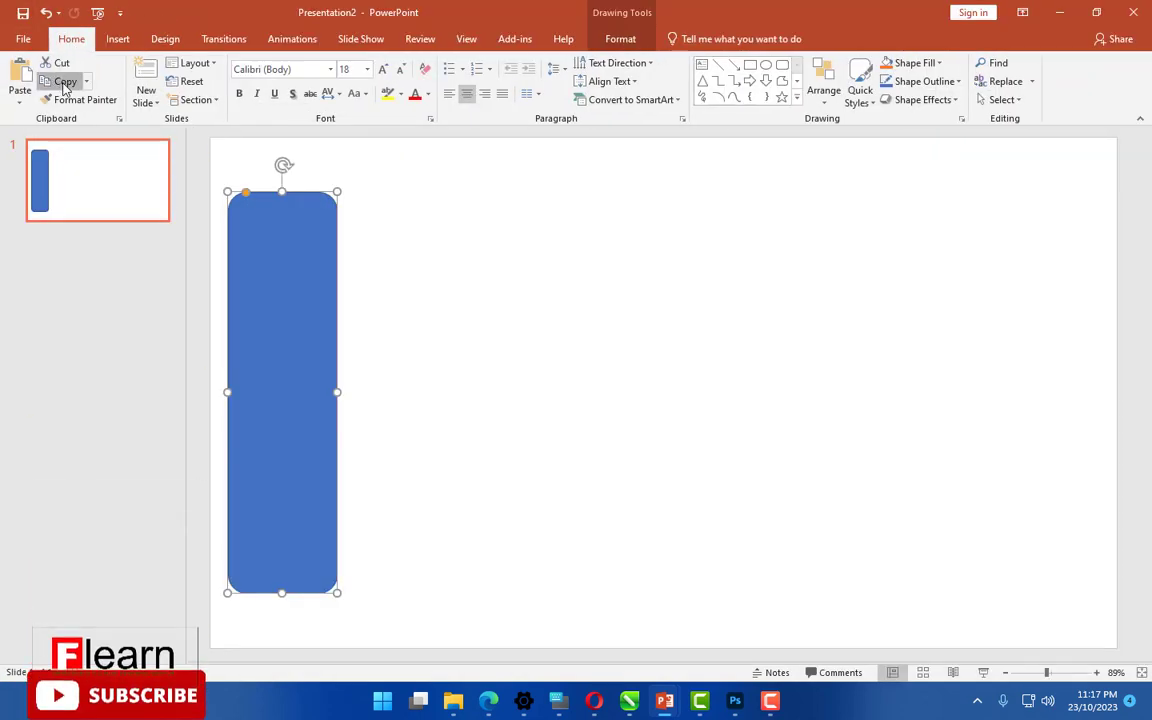
left_click(66, 82)
left_click(20, 77)
mouse_move(287, 303)
left_mouse_down()
mouse_move(777, 310)
mouse_move(1056, 288)
left_mouse_up()
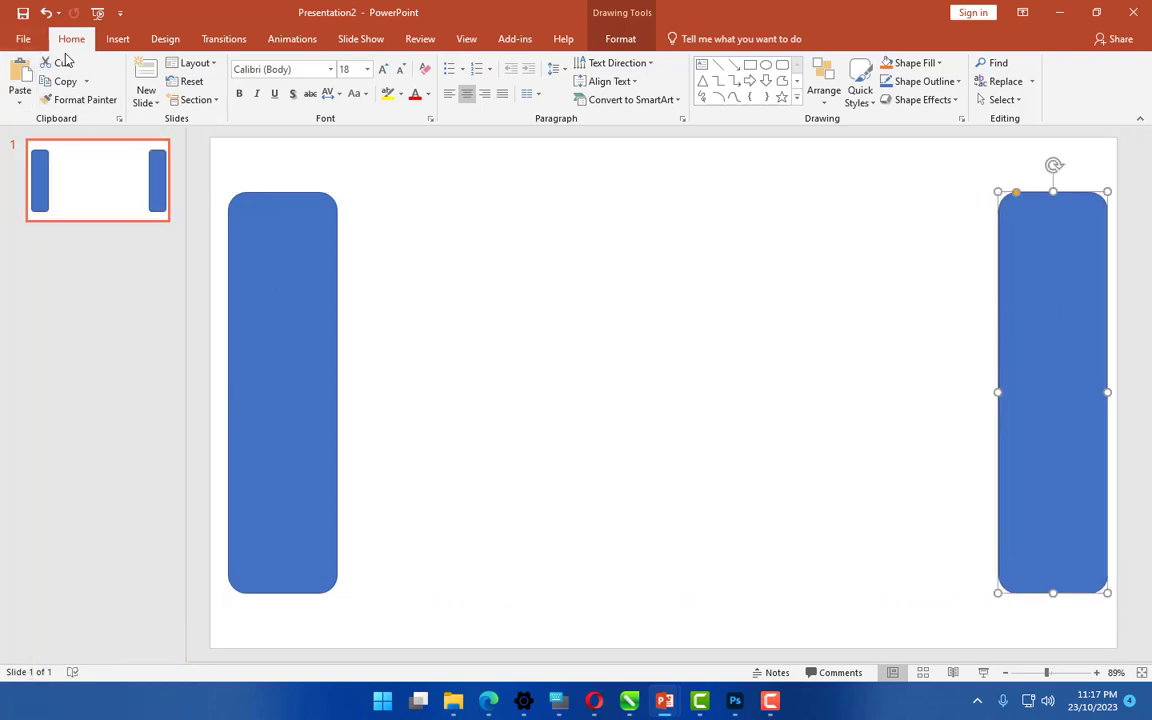
- Paste a second bar beside the left bar and shorten it from the top
left_click(20, 80)
left_click_drag(261, 292, 409, 296)
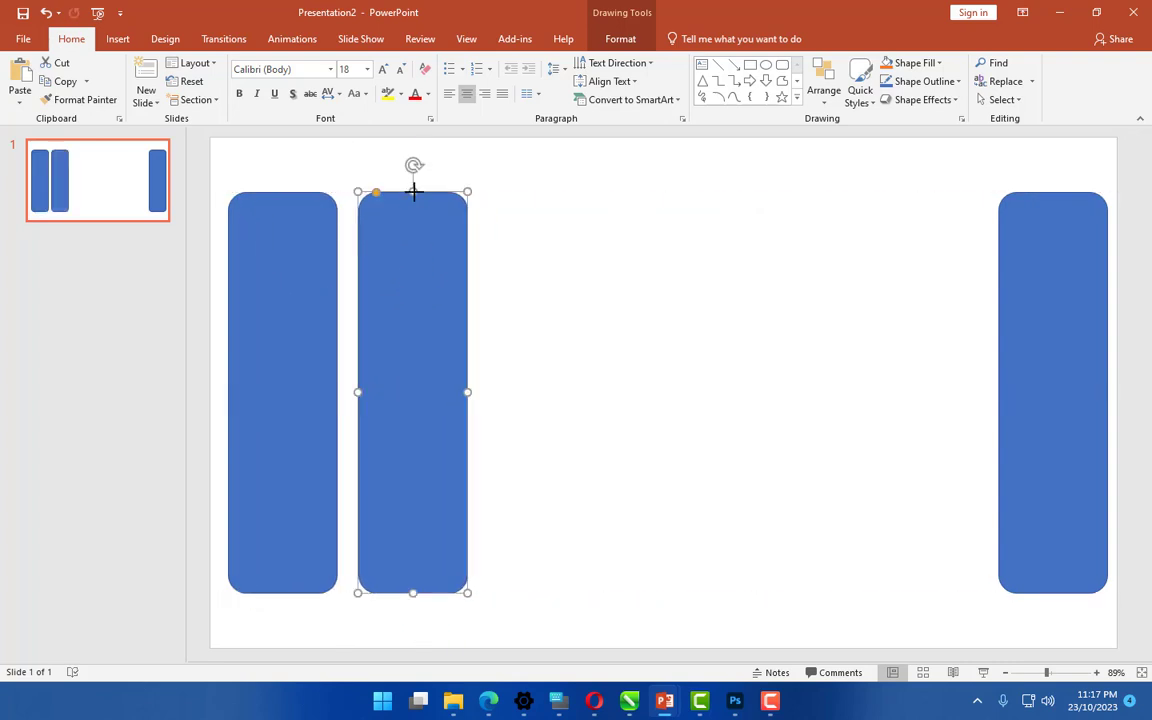
left_click_drag(414, 189, 415, 220)
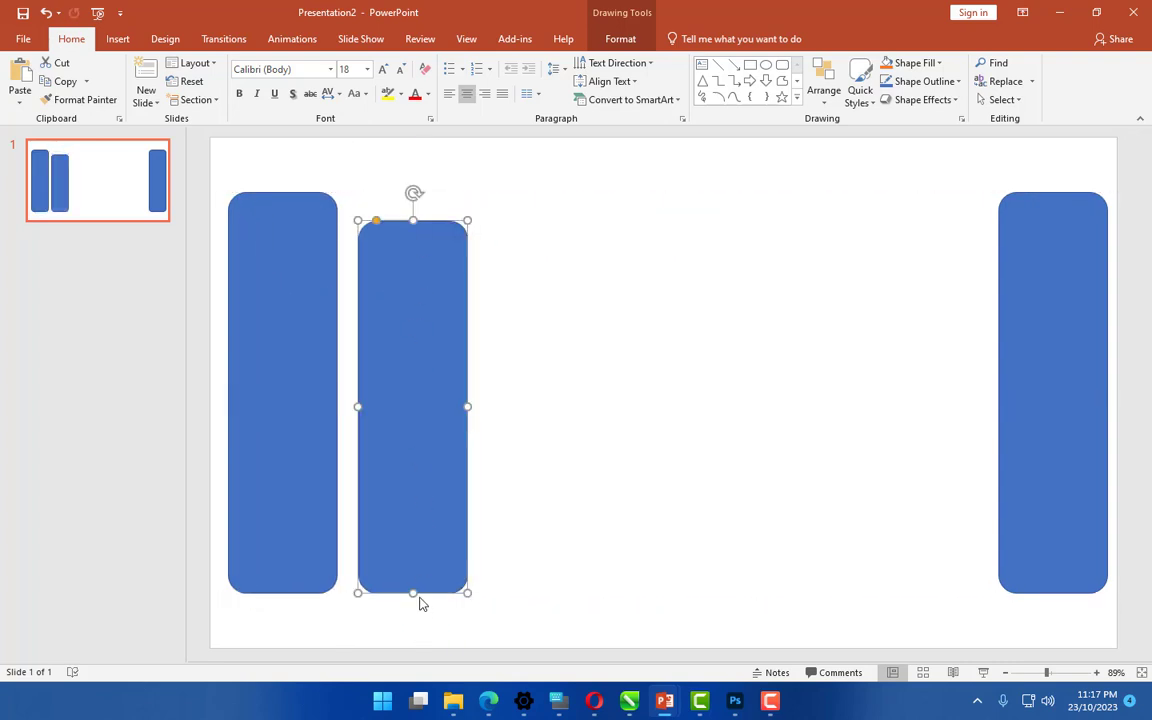
left_click_drag(411, 589, 411, 576)
left_click_drag(403, 527, 397, 524)
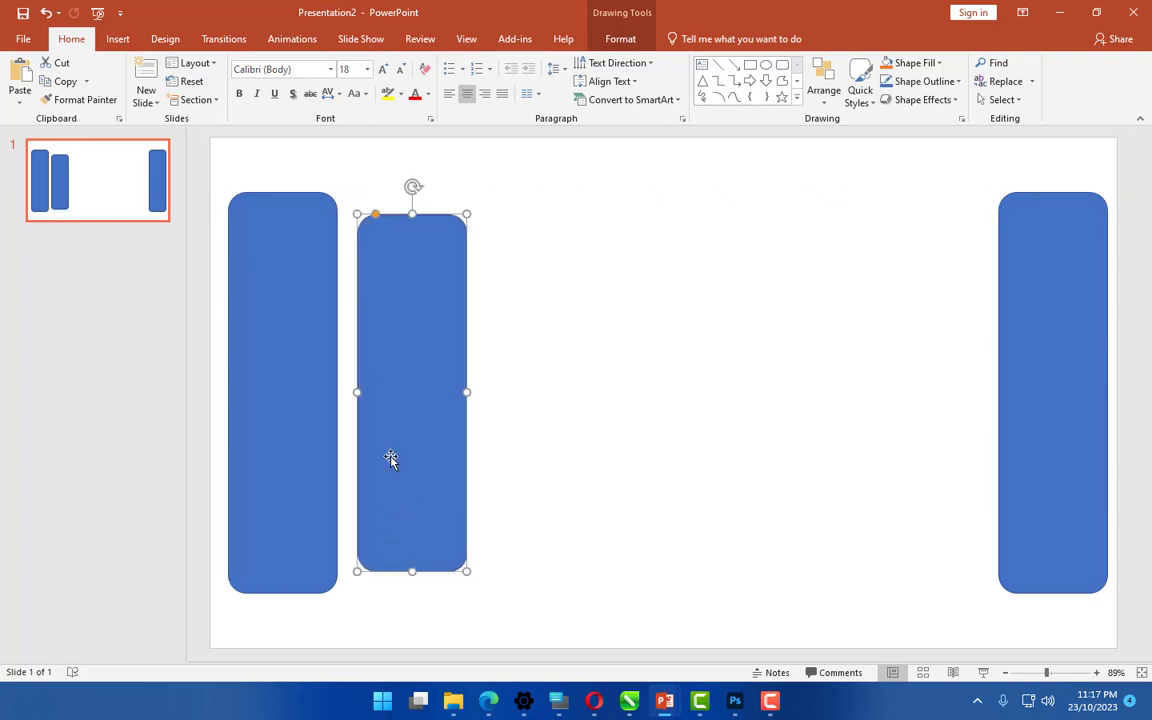
- Place a copy of the short bar beside the right bar, aligning all bottoms
left_click(63, 85)
left_click(19, 78)
mouse_move(408, 275)
left_mouse_down()
mouse_move(904, 294)
mouse_move(926, 283)
mouse_move(909, 293)
mouse_move(905, 257)
mouse_move(895, 267)
left_mouse_up()
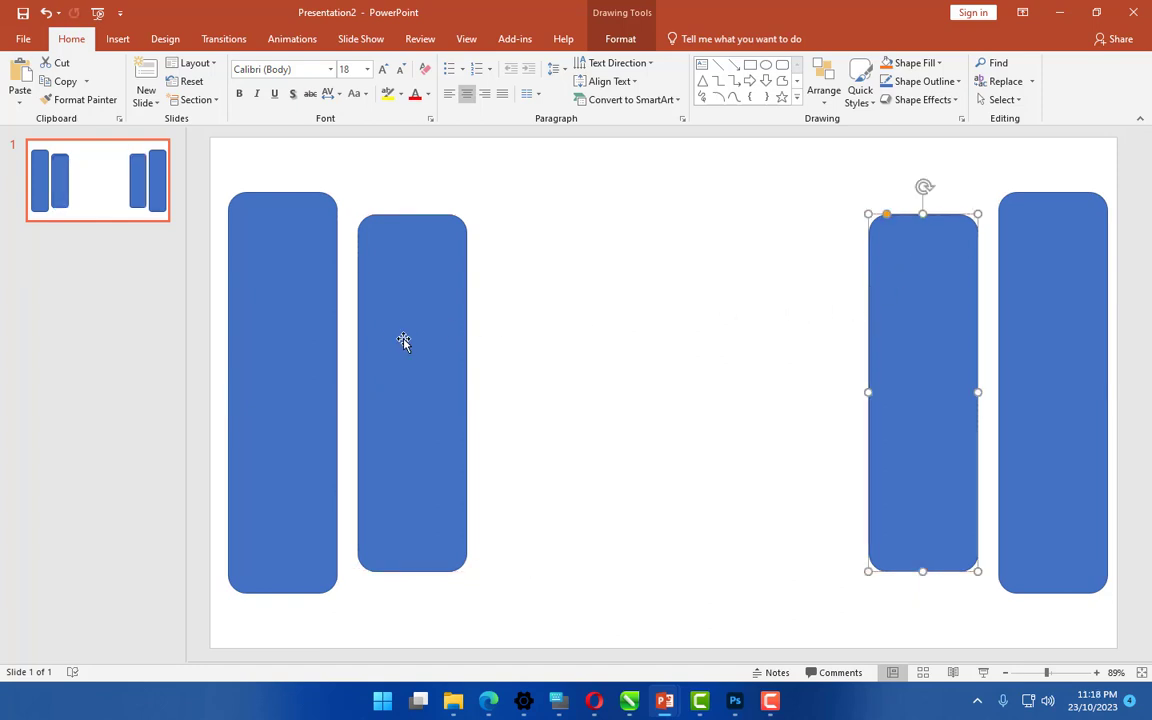
mouse_move(403, 341)
left_mouse_down()
mouse_move(406, 368)
mouse_move(404, 357)
mouse_move(421, 358)
left_mouse_up()
left_click_drag(926, 342, 935, 366)
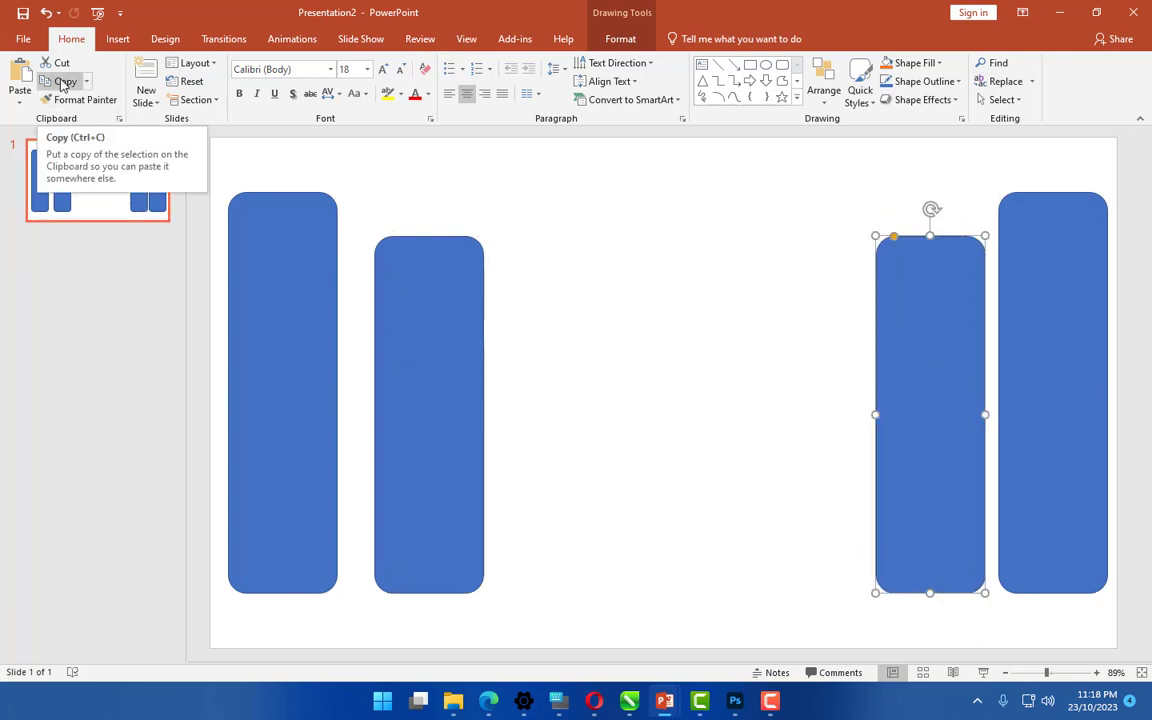
- Add a third, shorter bar right of the second bar, bottom-aligned with the others
left_click(63, 84)
left_click(18, 75)
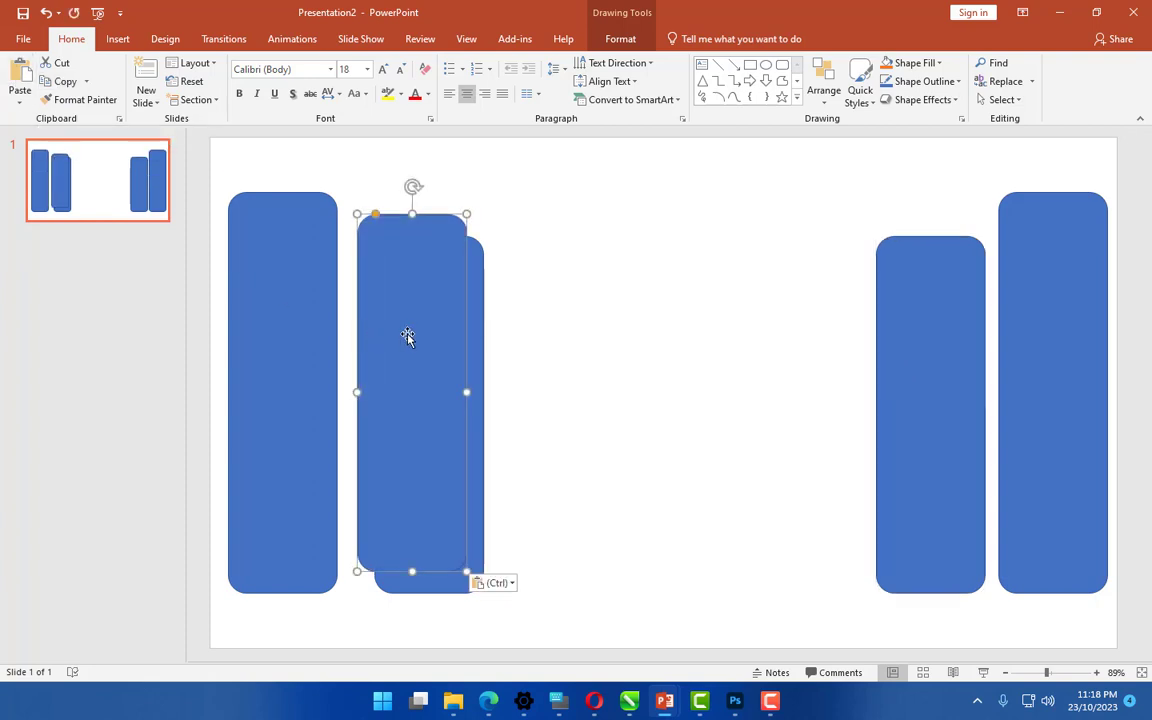
mouse_move(406, 333)
left_mouse_down()
mouse_move(562, 357)
mouse_move(545, 357)
left_mouse_up()
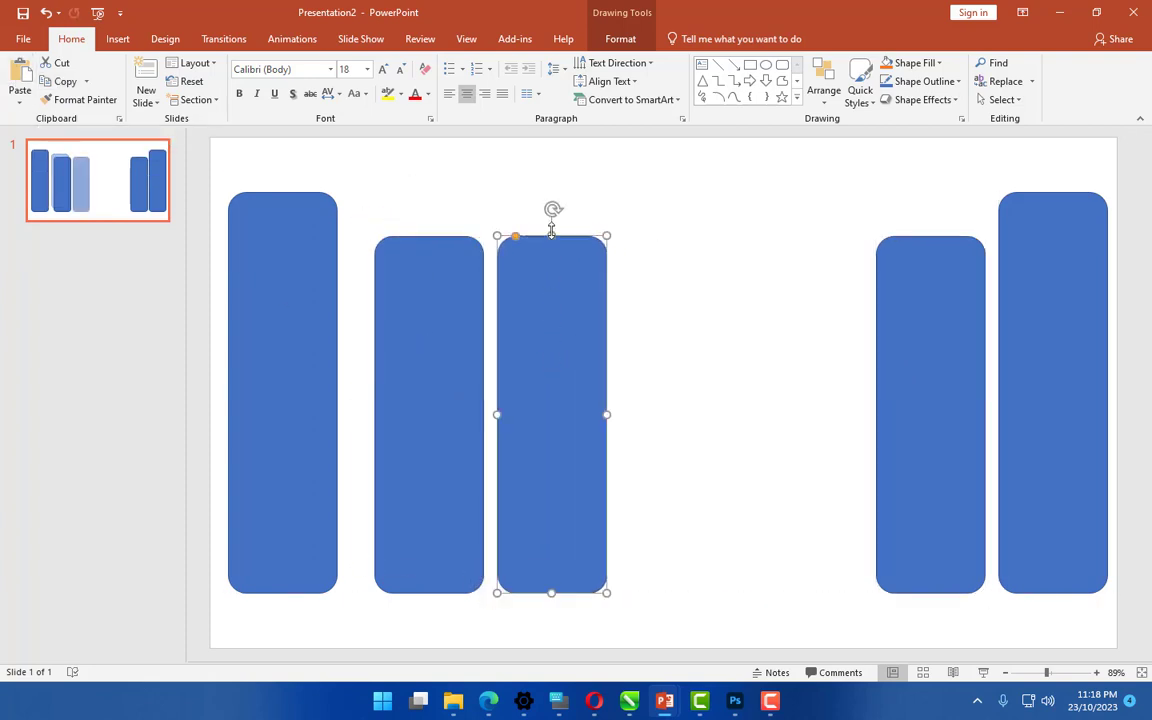
left_click_drag(548, 237, 550, 289)
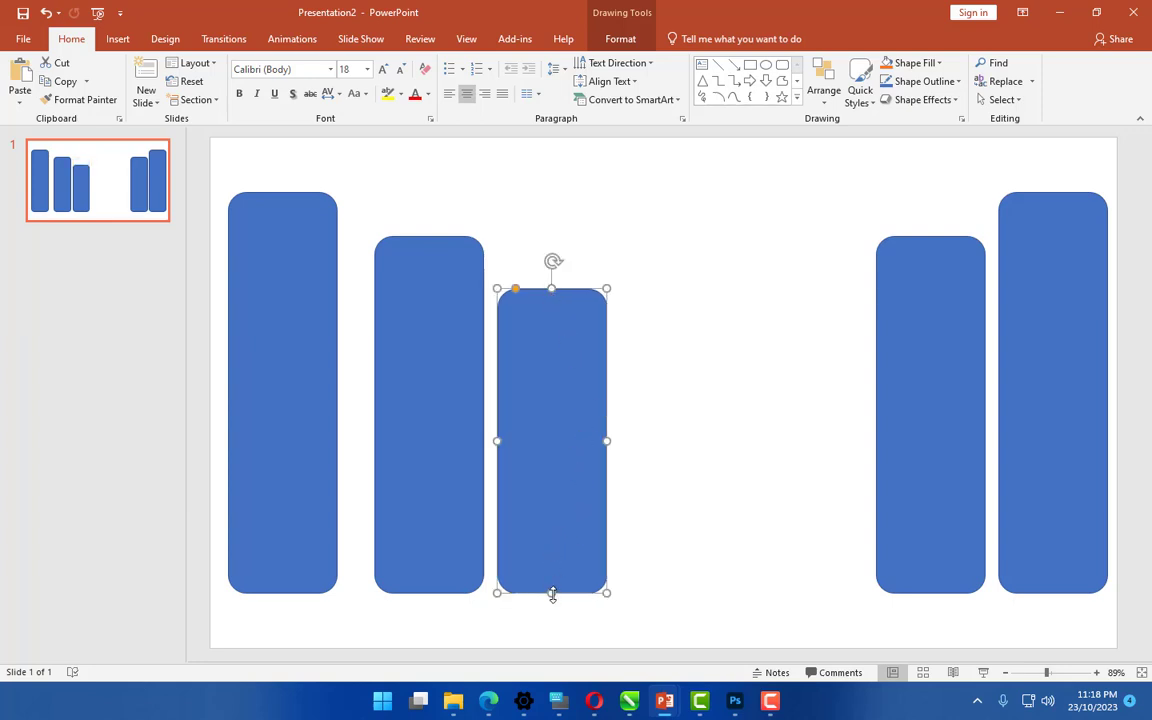
mouse_move(550, 553)
left_mouse_down()
mouse_move(550, 537)
mouse_move(550, 552)
left_mouse_up()
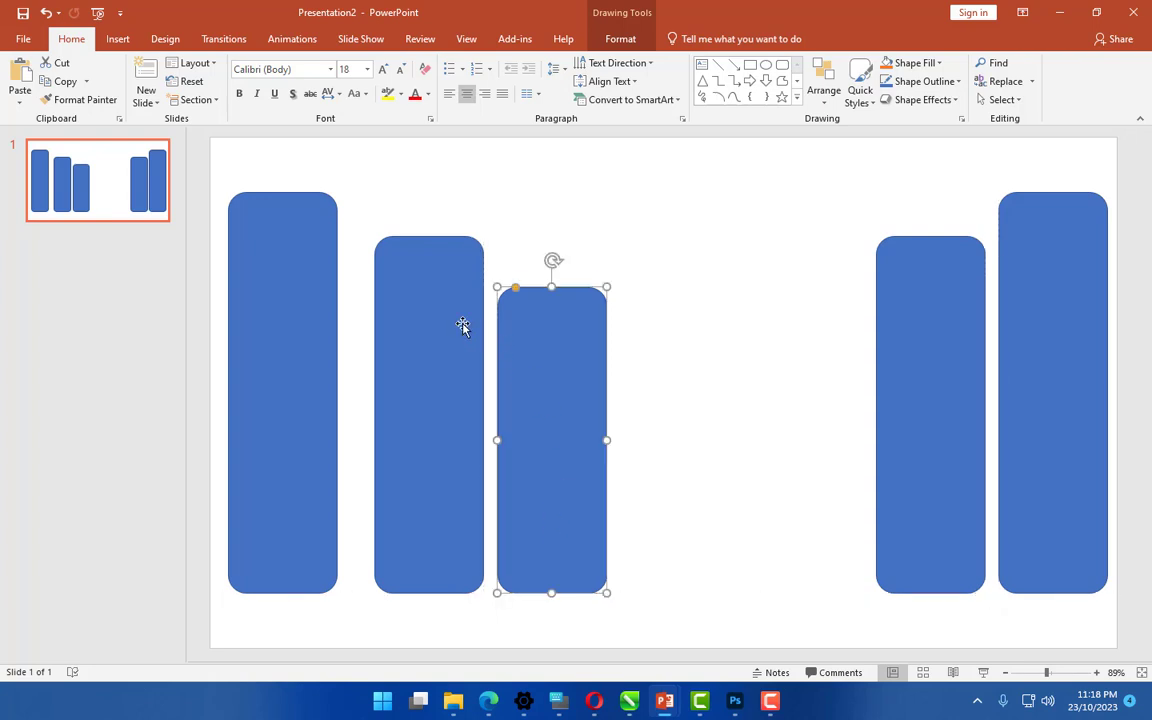
- Place a copy of the third bar left of the right-side bars
left_click(62, 81)
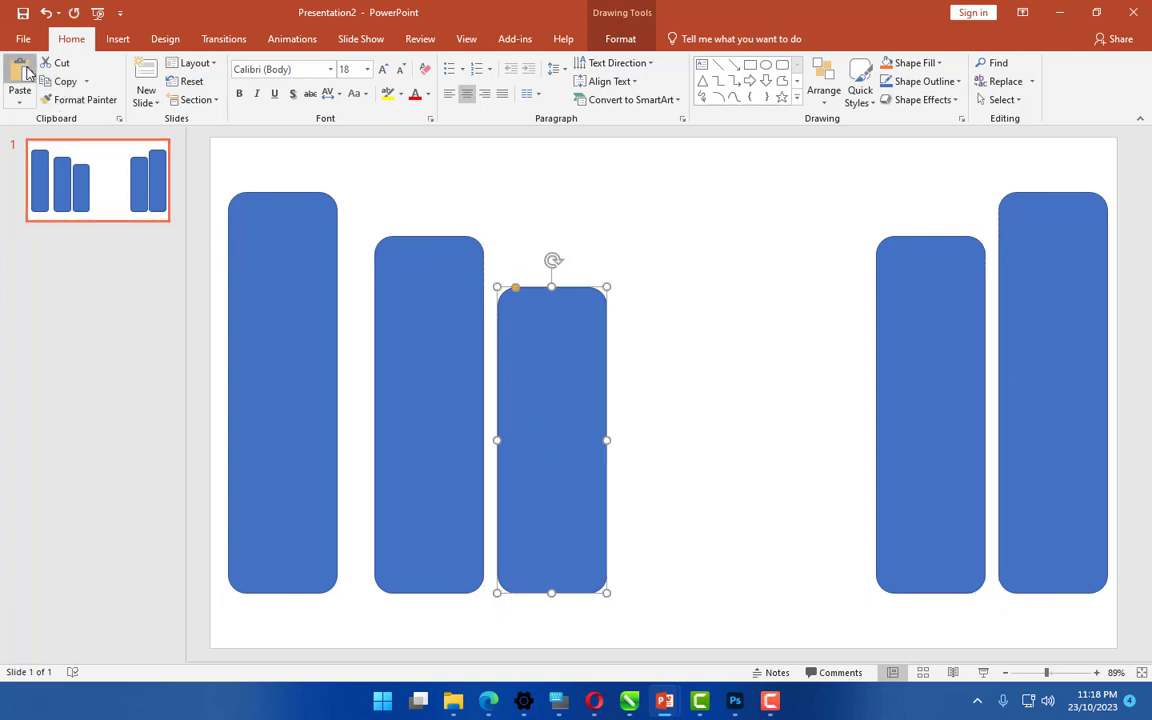
left_click(19, 80)
mouse_move(532, 407)
left_mouse_down()
mouse_move(761, 386)
mouse_move(733, 383)
mouse_move(794, 391)
left_mouse_up()
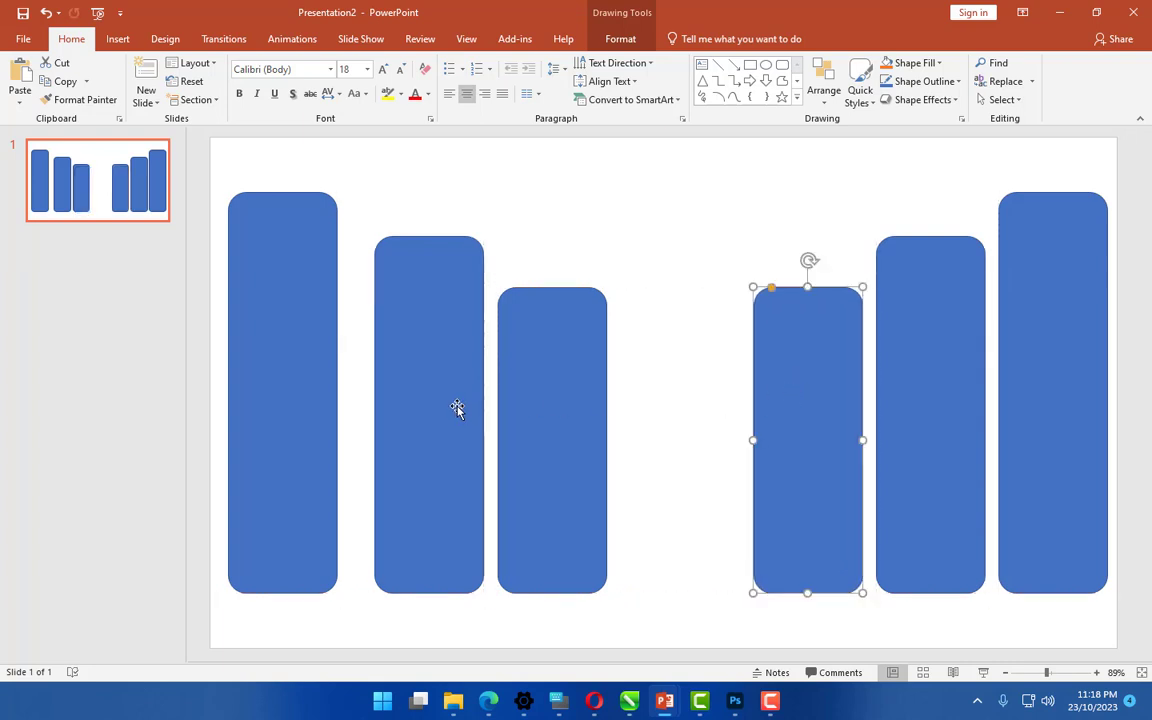
left_click_drag(458, 404, 434, 405)
- Narrow the leftmost bar and respace the left three bars evenly
left_click(325, 407)
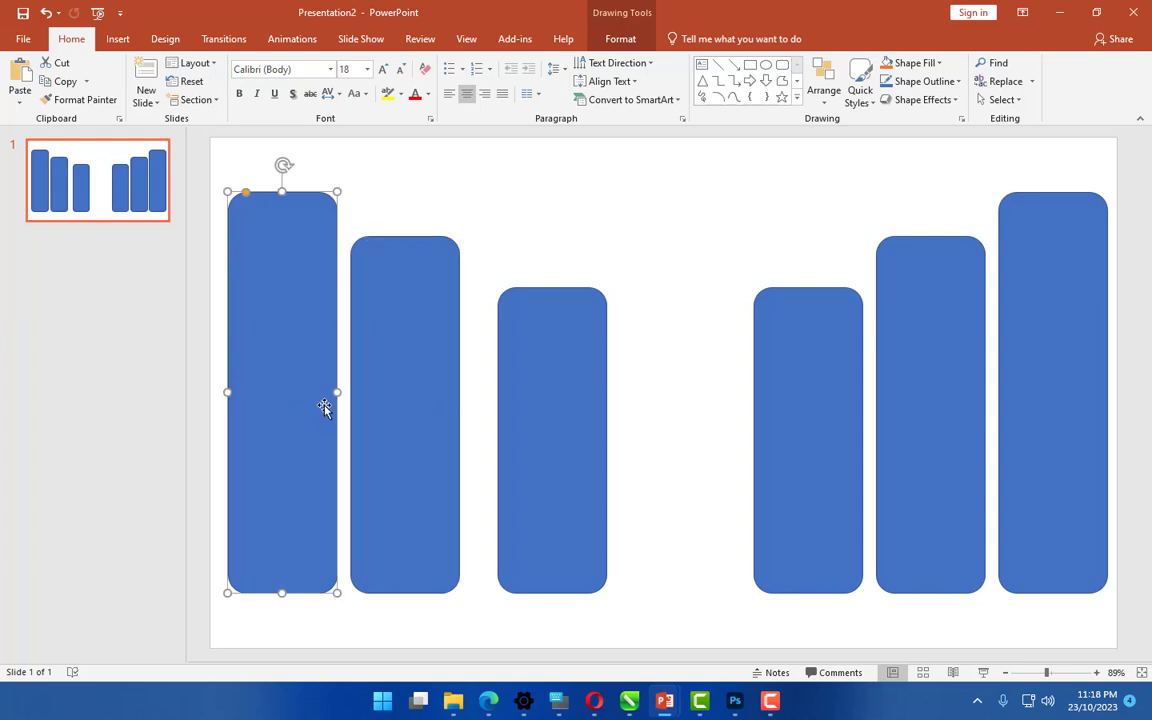
left_click_drag(336, 393, 320, 393)
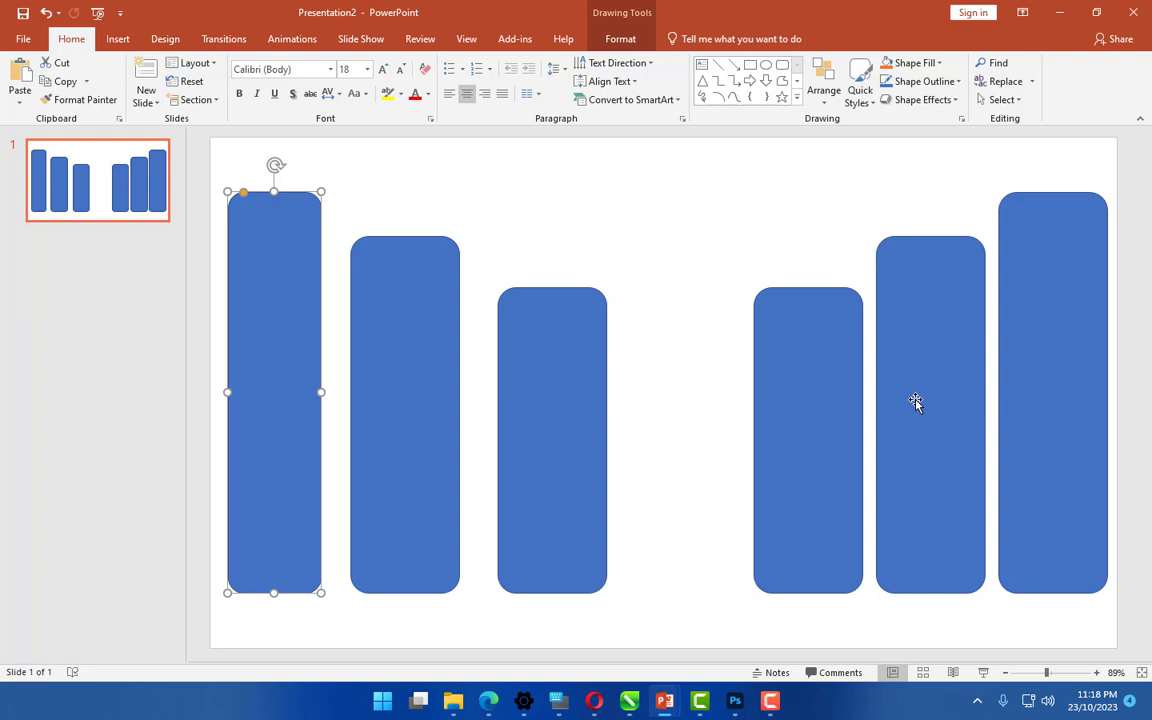
left_click_drag(564, 417, 522, 404)
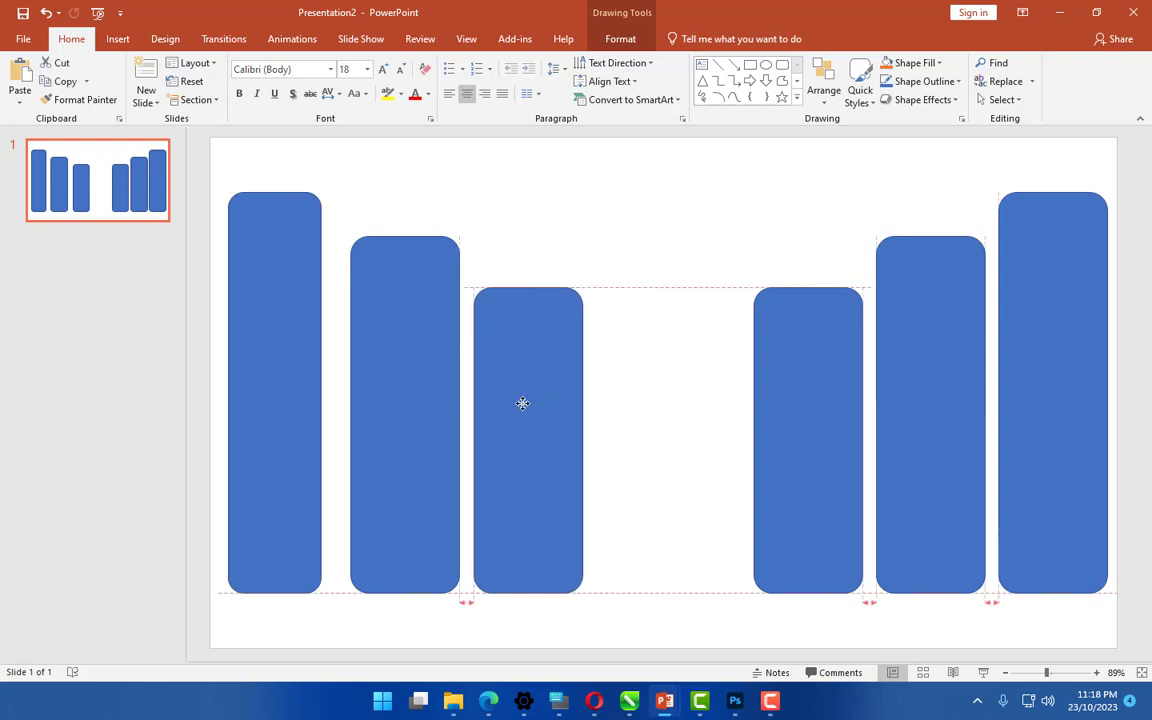
left_click_drag(432, 404, 416, 404)
left_click_drag(491, 421, 514, 422)
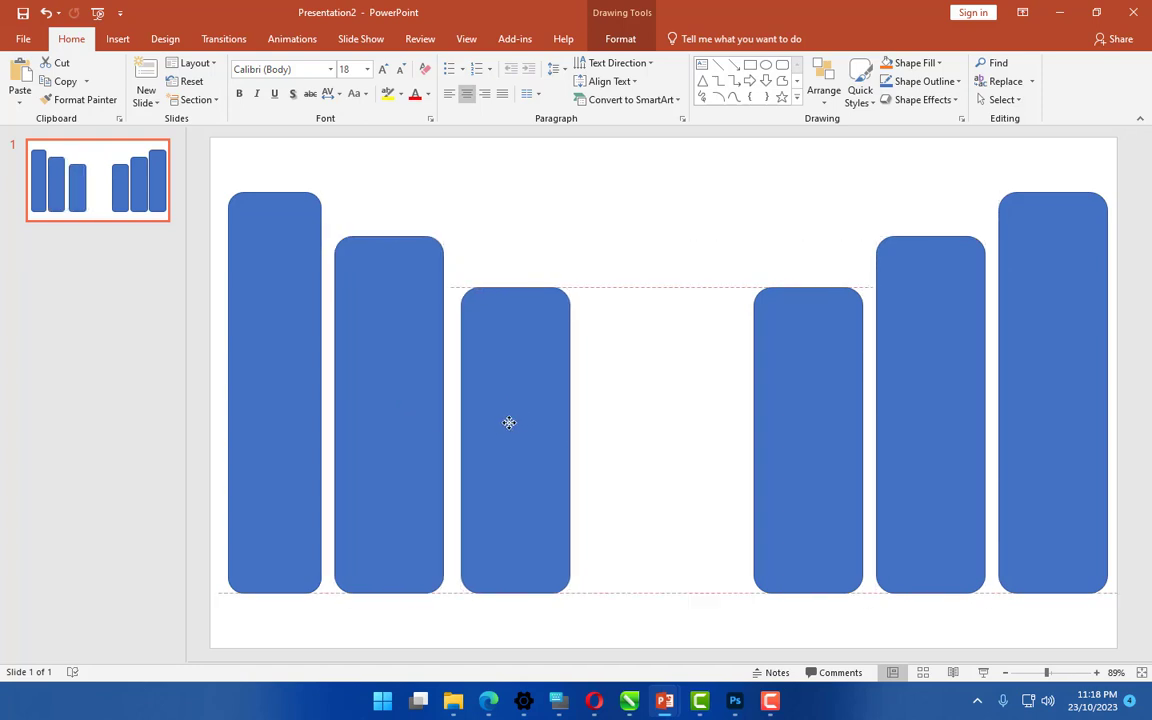
- Narrow the rightmost bar and respace the right three bars to match
left_click(1004, 422)
left_click_drag(998, 393, 1014, 393)
left_click_drag(935, 404, 950, 404)
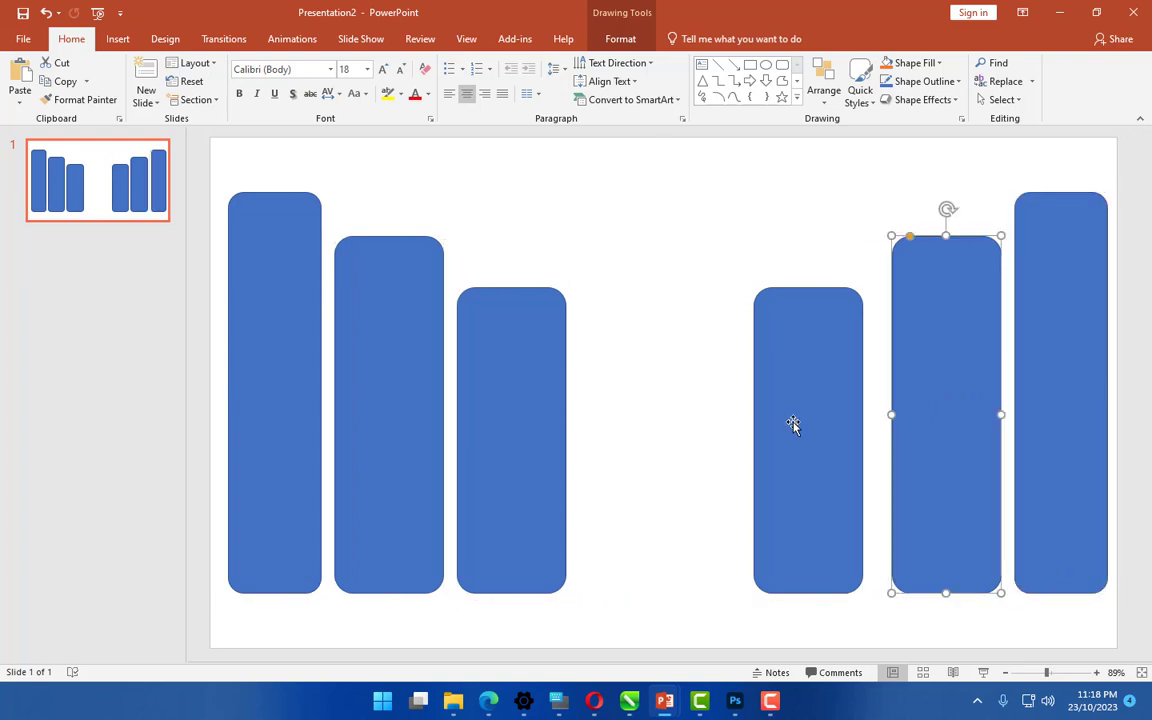
left_click_drag(803, 427, 807, 432)
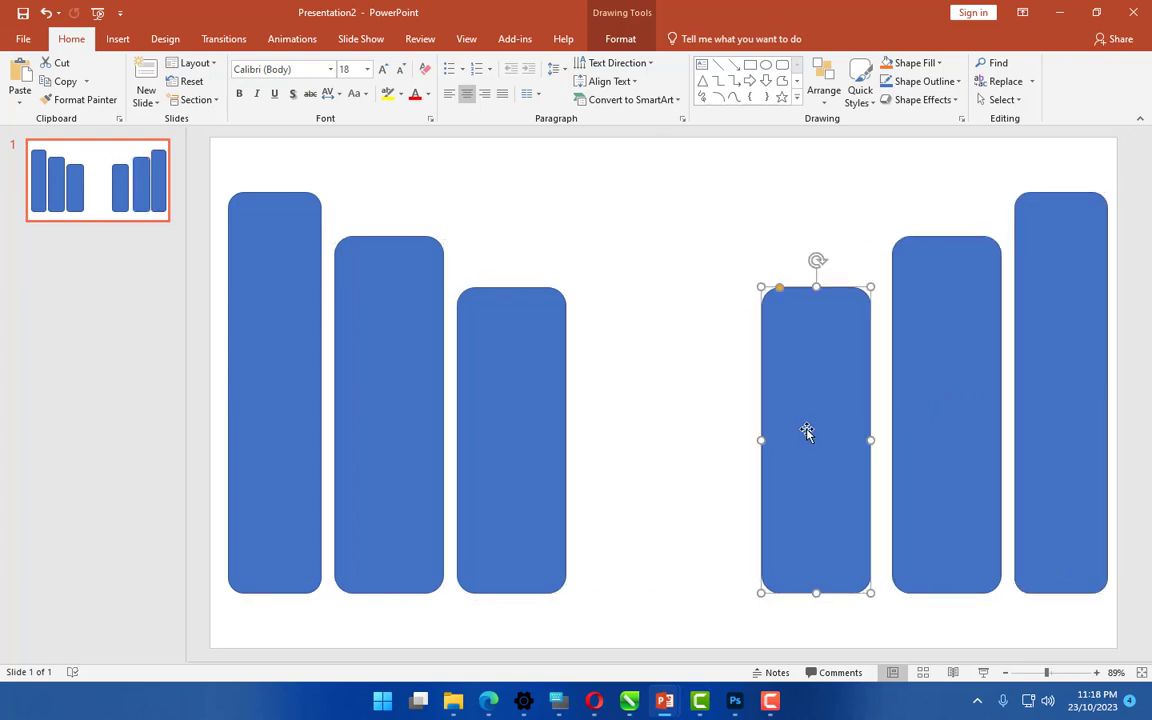
- Add a narrower, shortest bar into the central gap
left_click(65, 81)
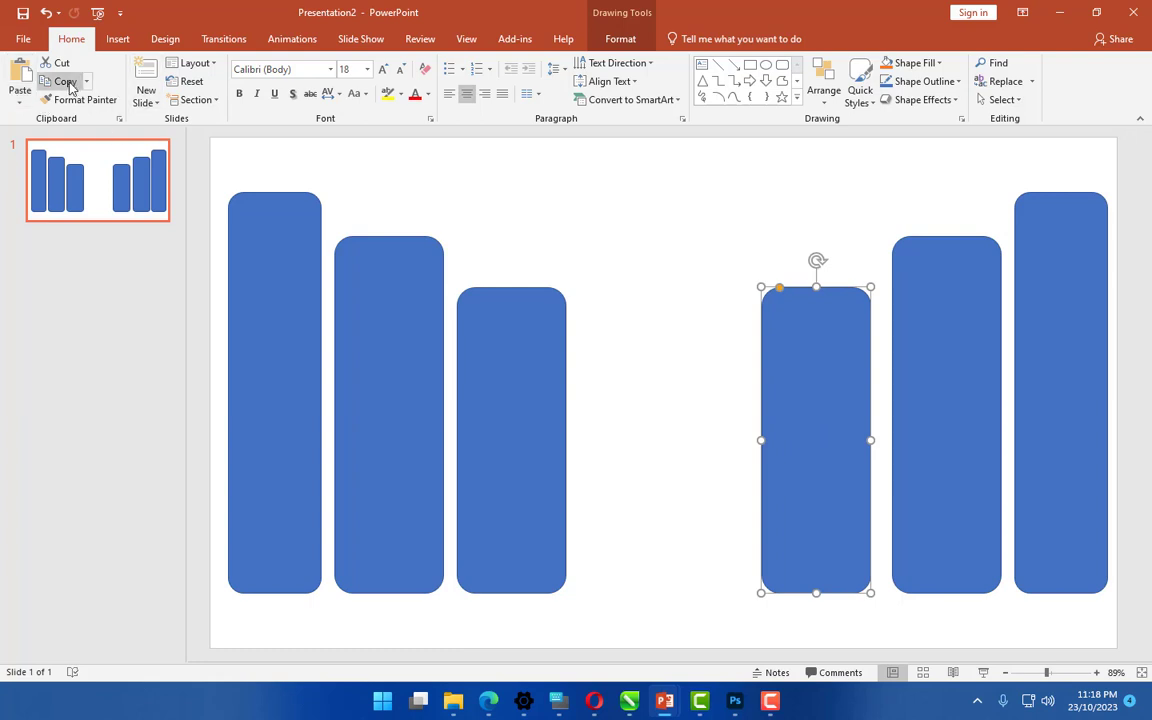
left_click(20, 80)
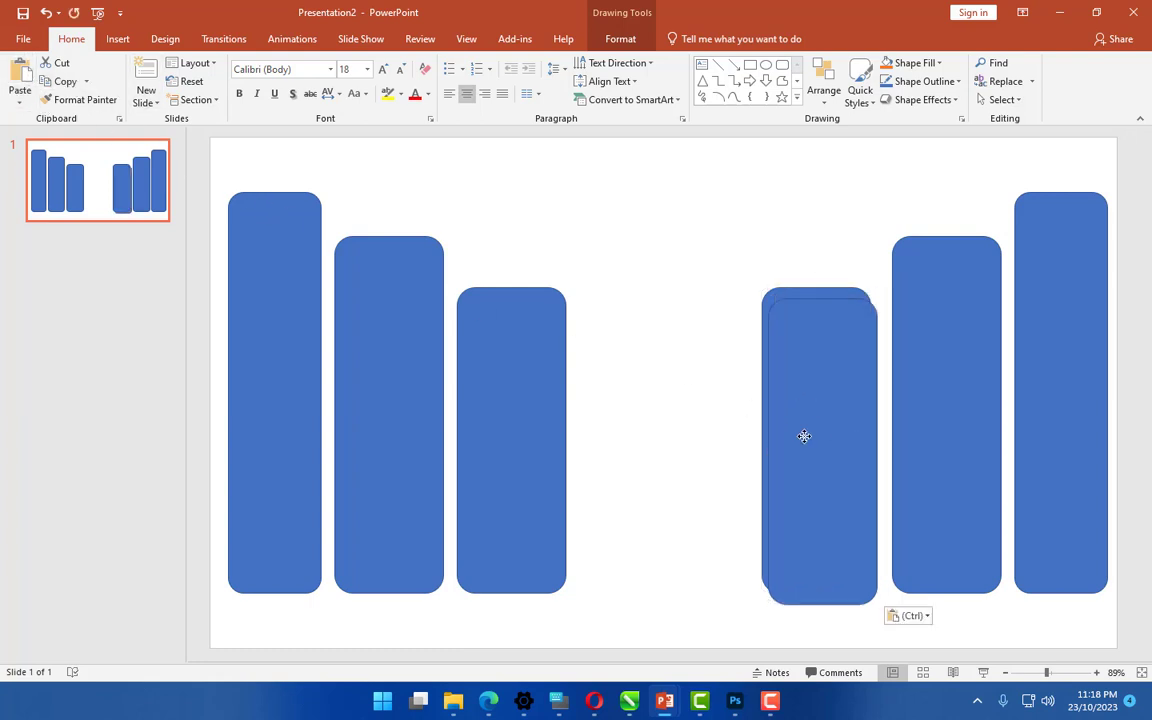
left_click_drag(805, 437, 658, 432)
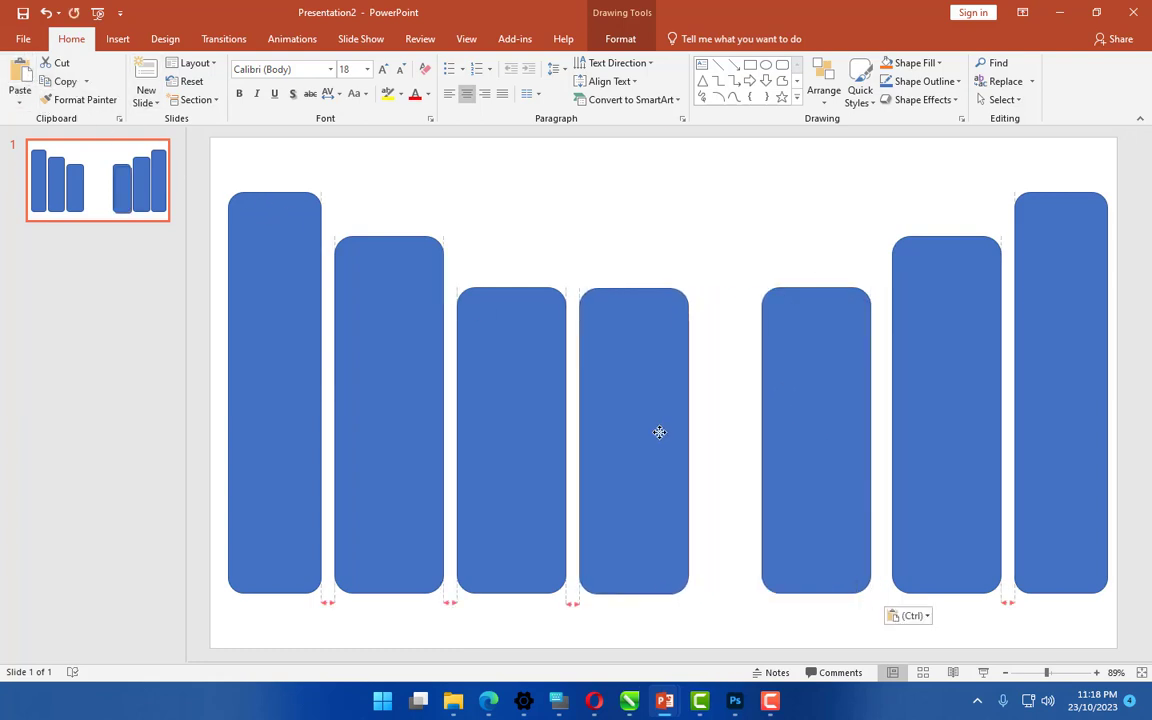
left_click_drag(689, 437, 671, 437)
left_click_drag(626, 288, 627, 376)
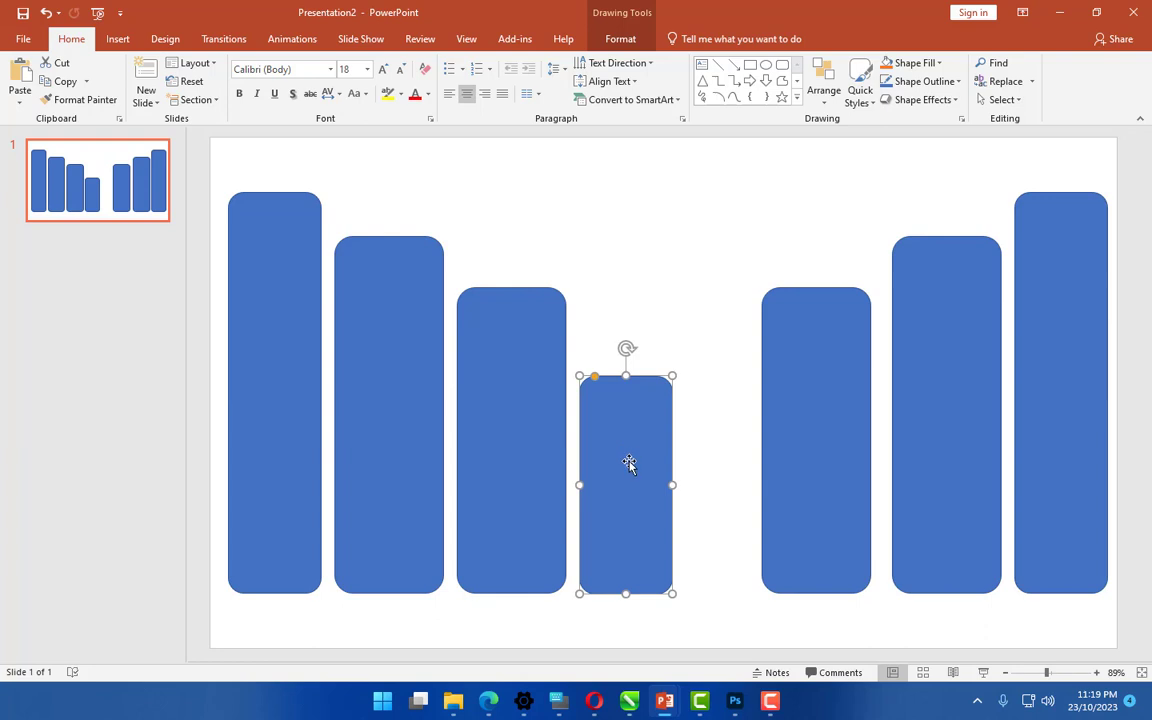
left_click_drag(657, 481, 658, 473)
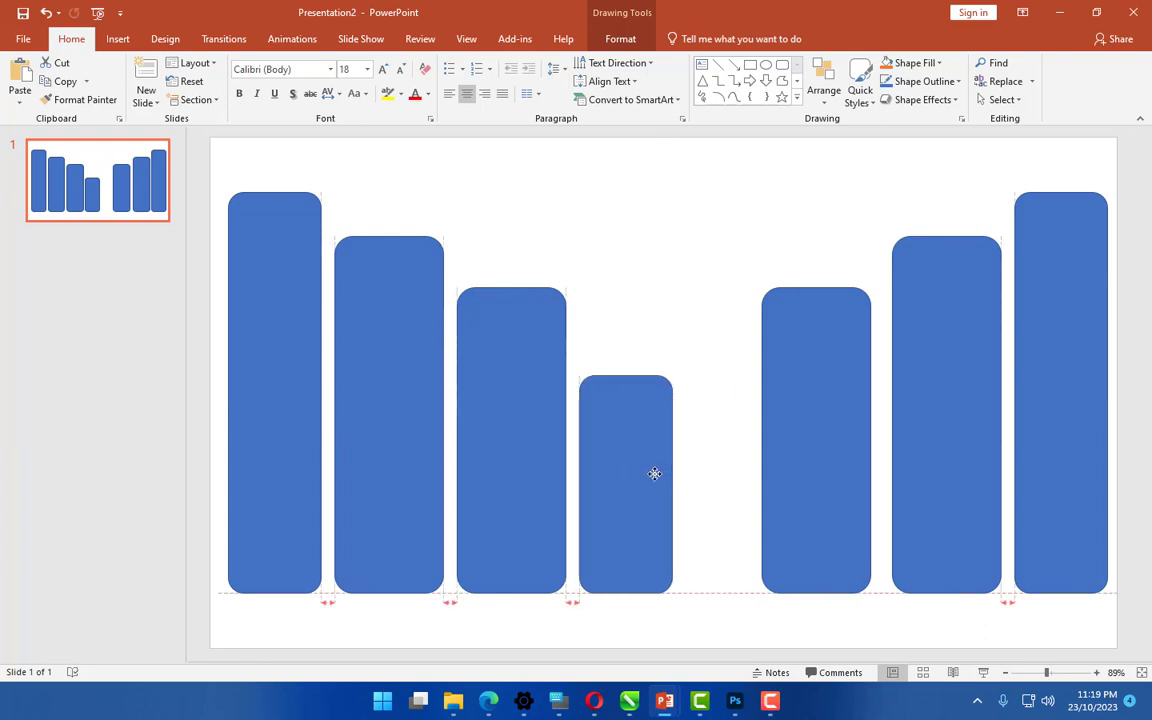
left_click_drag(654, 473, 658, 485)
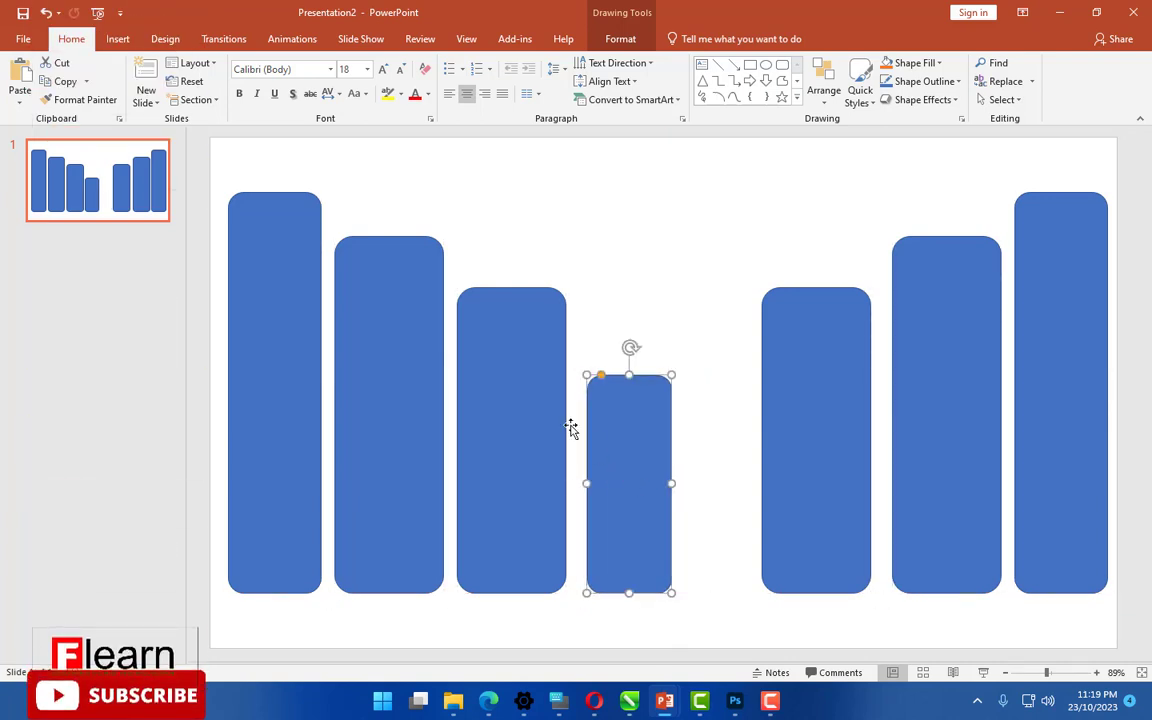
- Duplicate the short middle bar beside it, then select all the bars
left_click(62, 81)
left_click(19, 80)
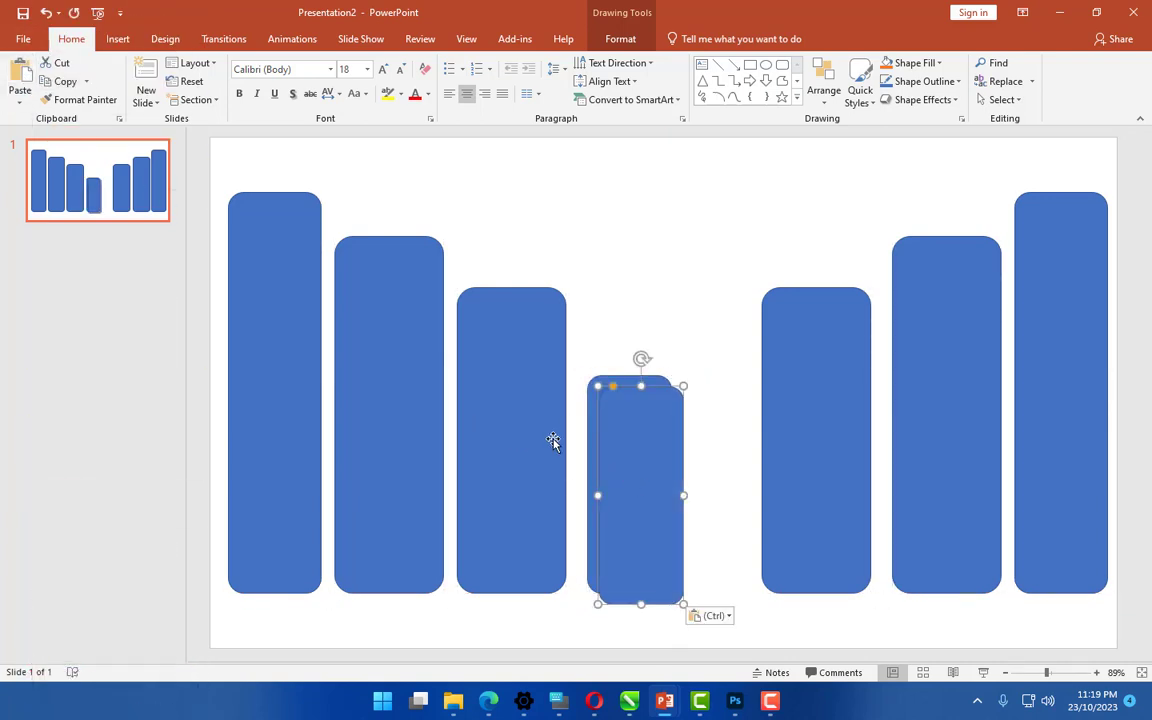
left_click_drag(623, 437, 697, 427)
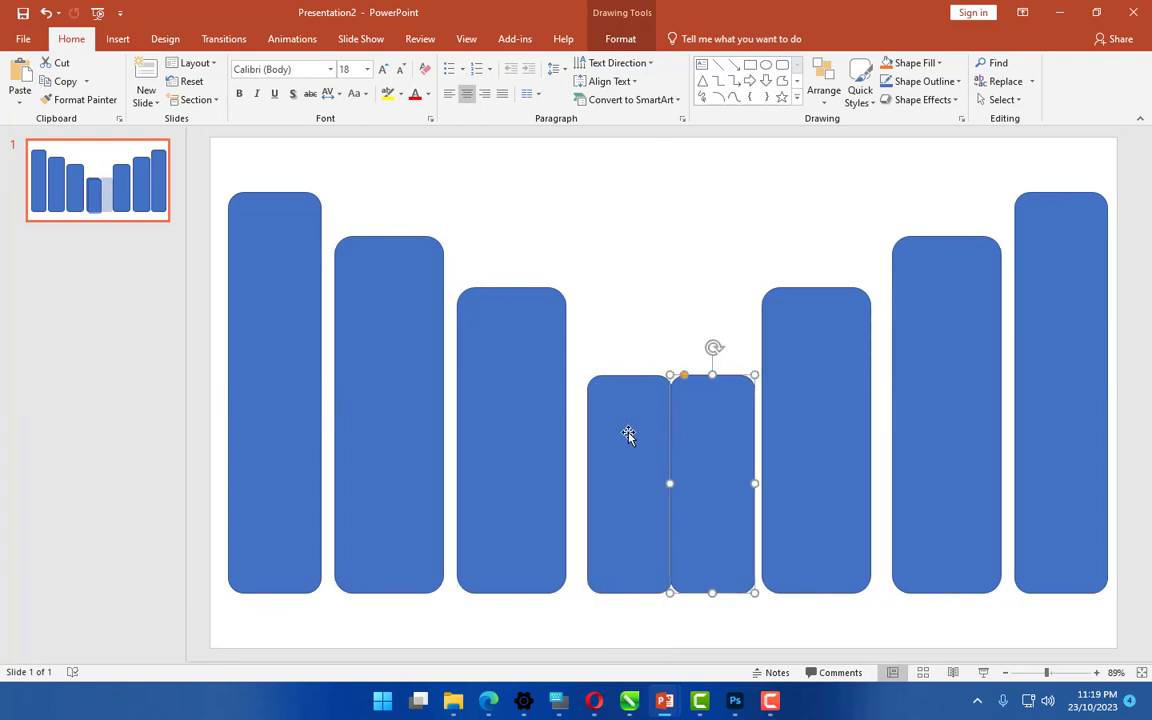
left_click_drag(628, 434, 611, 432)
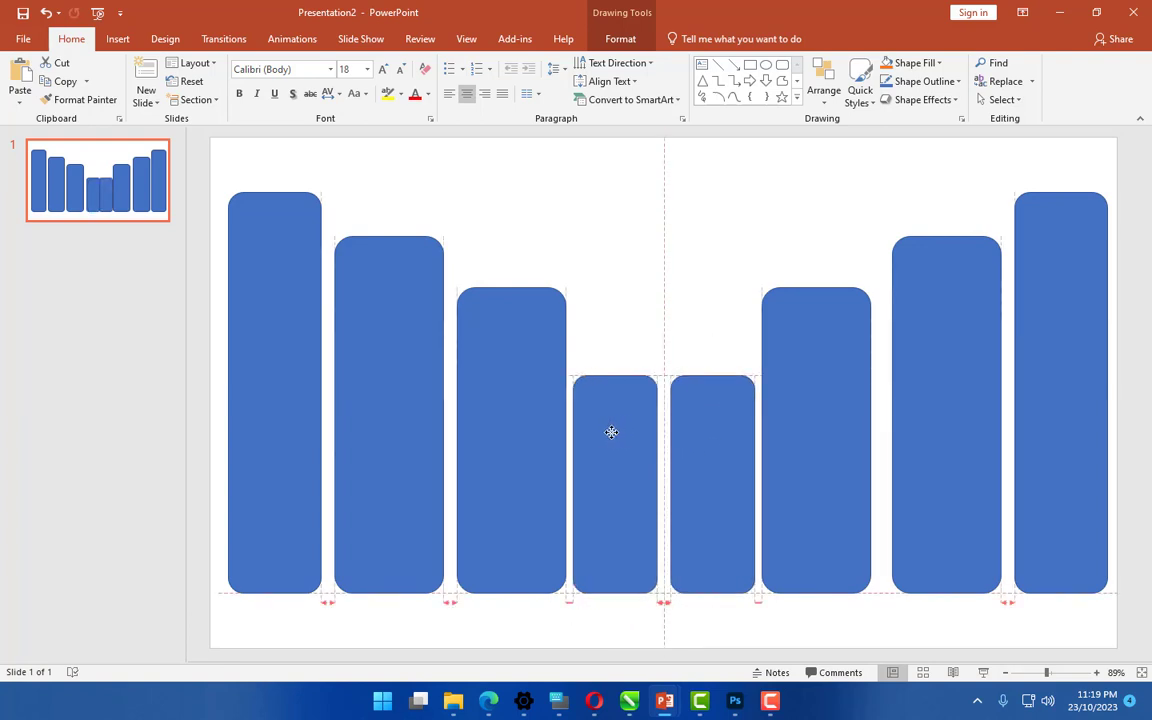
left_click(696, 431)
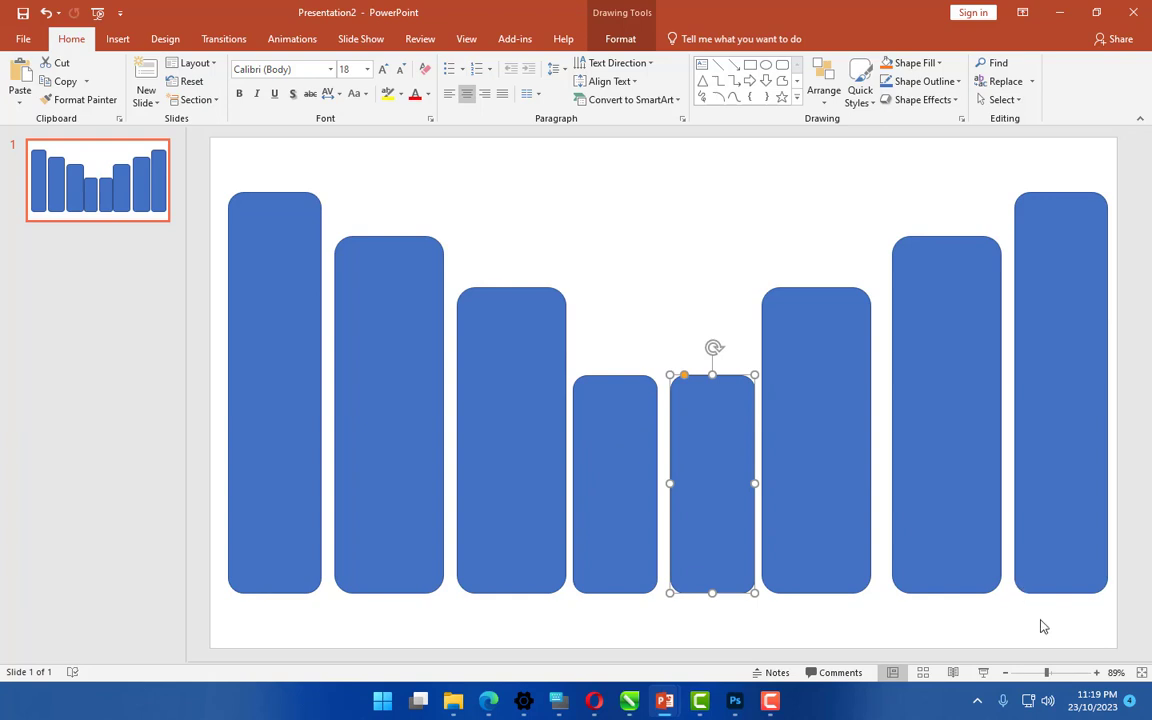
left_click_drag(1040, 626, 272, 372)
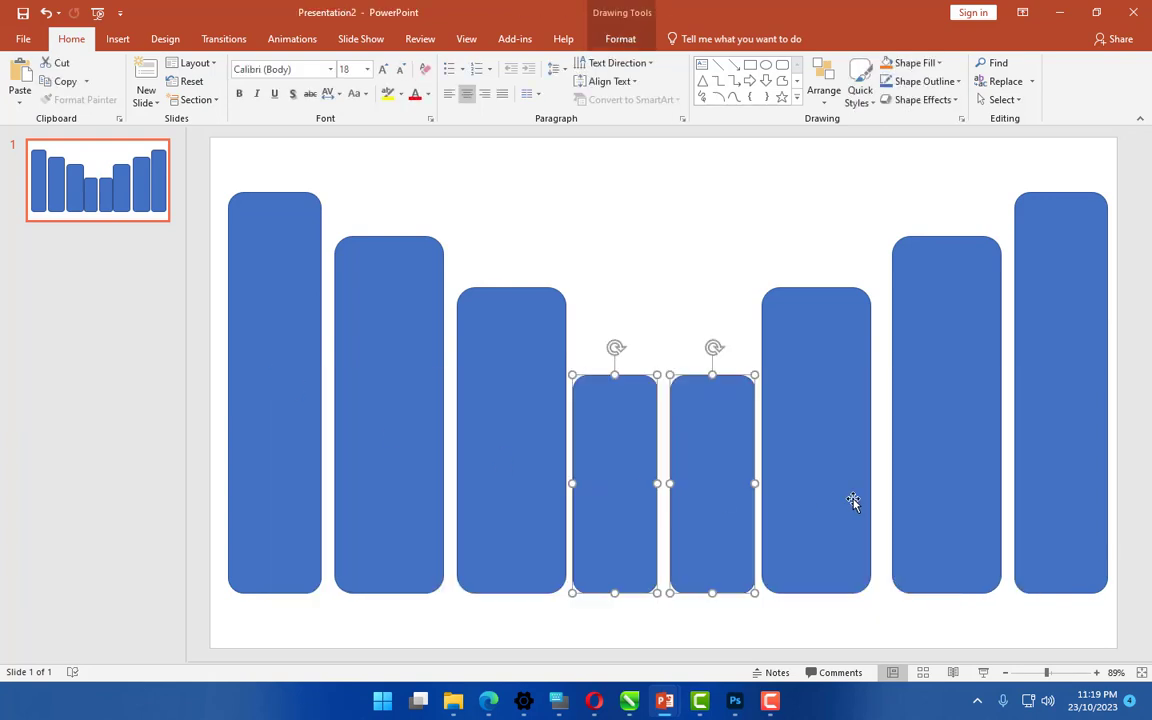
left_click_drag(200, 146, 1128, 633)
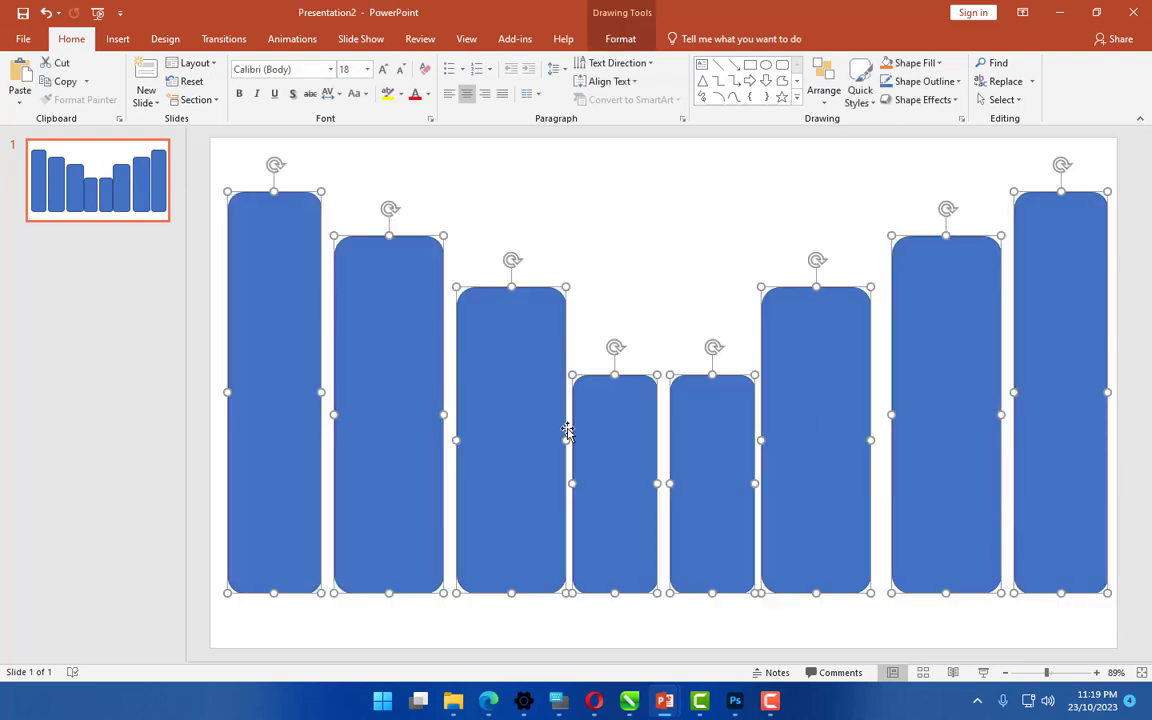
- Apply Align Middle to all selected bars, then deselect them
left_click(620, 38)
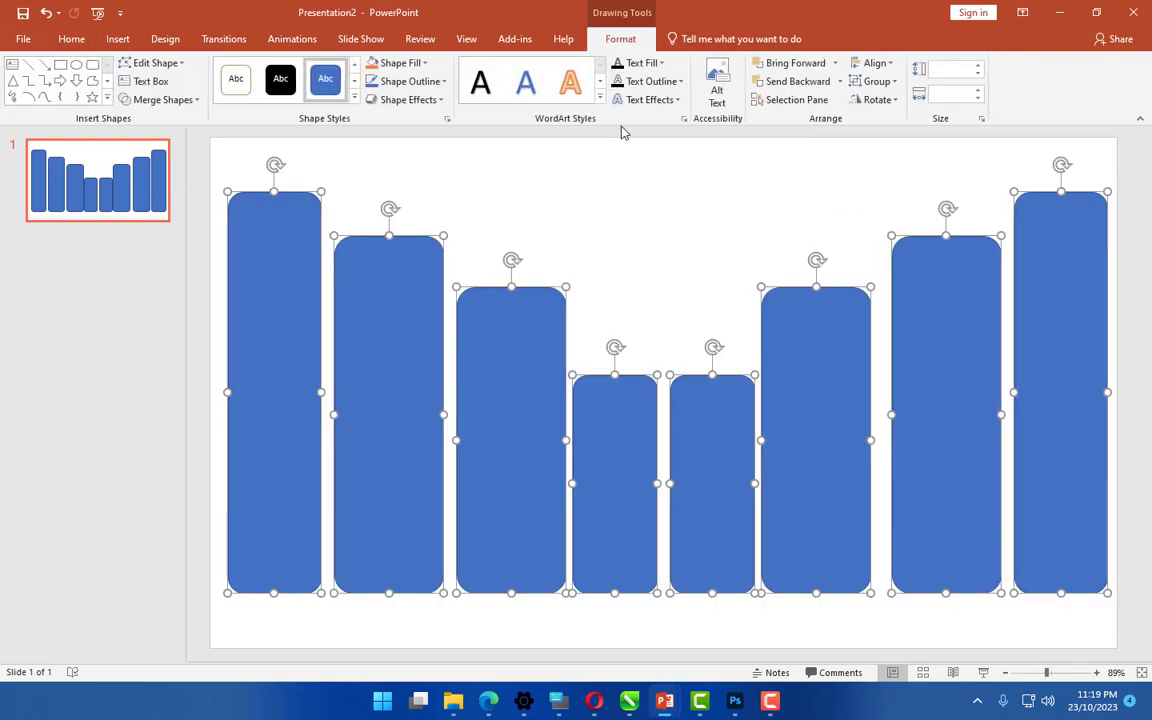
left_click(890, 66)
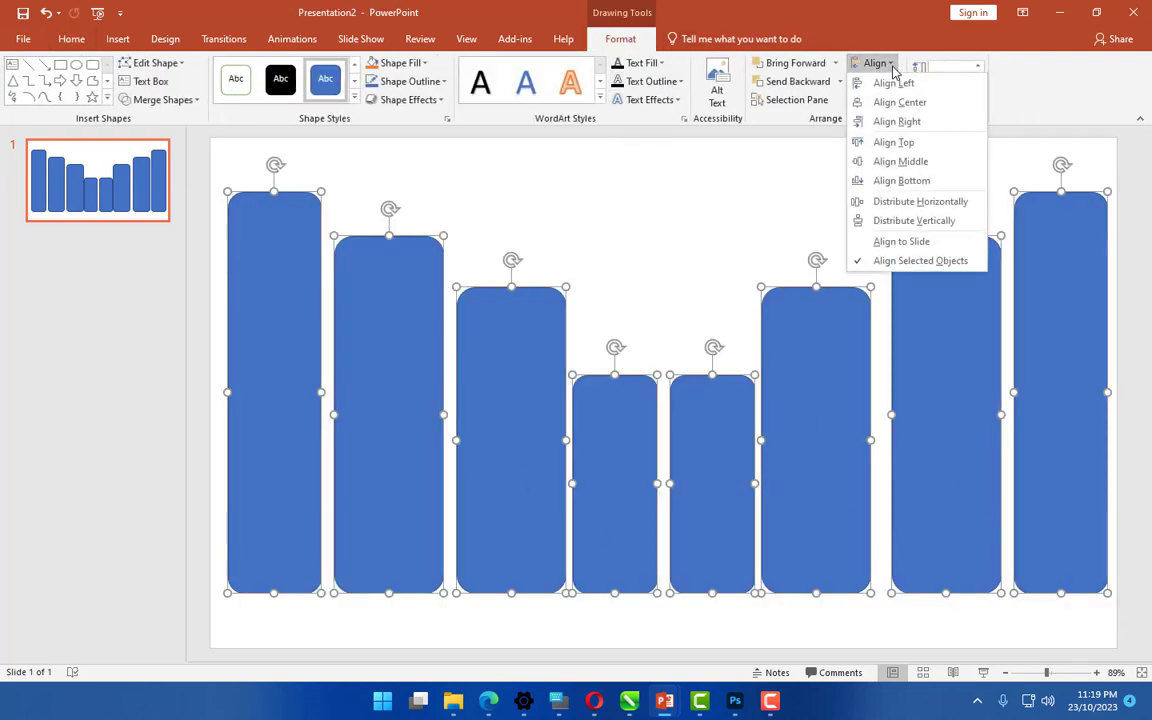
left_click(870, 166)
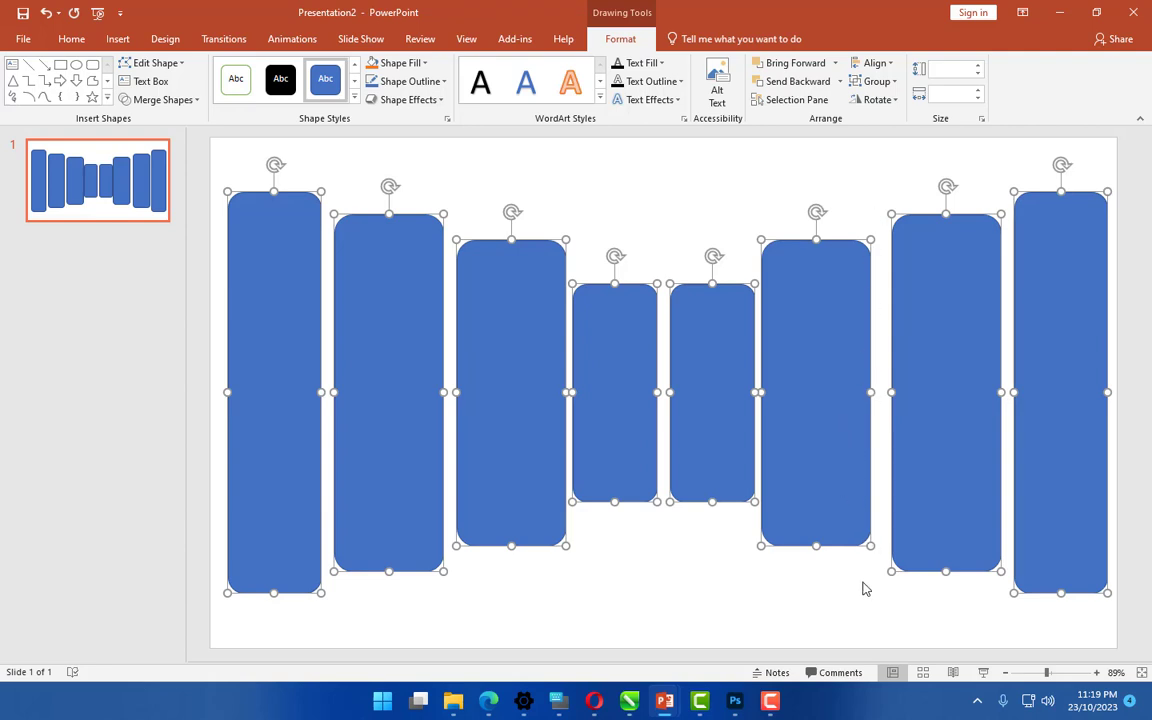
left_click(850, 610)
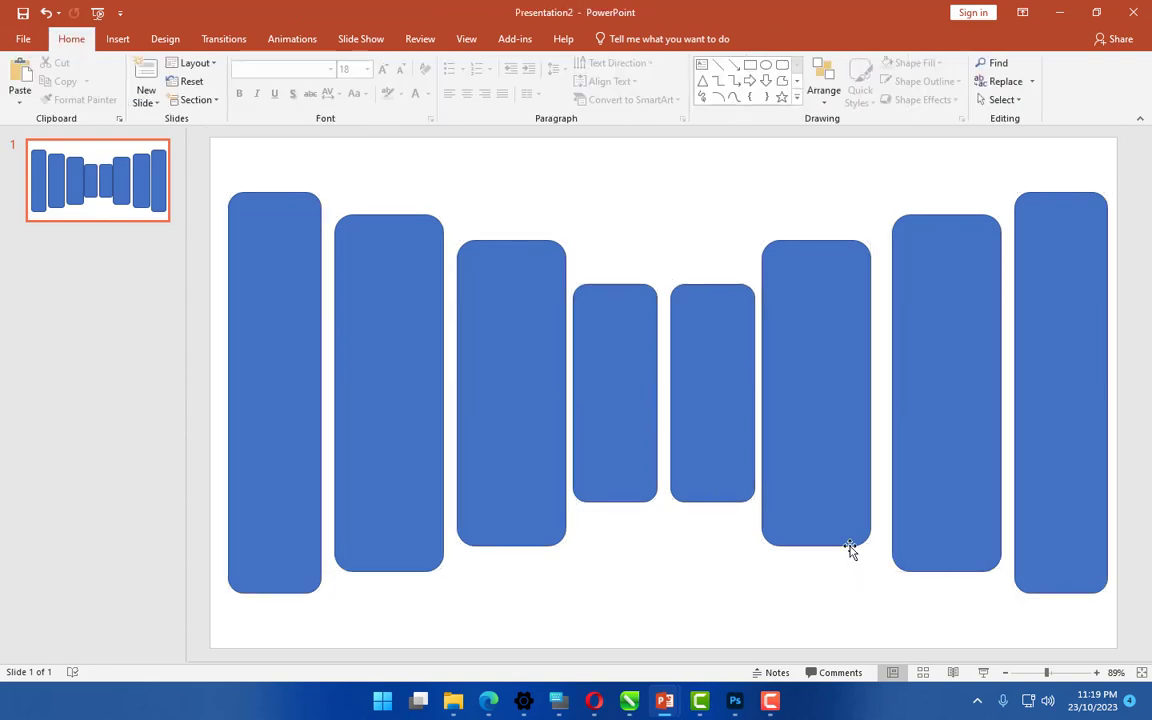
left_click(558, 540)
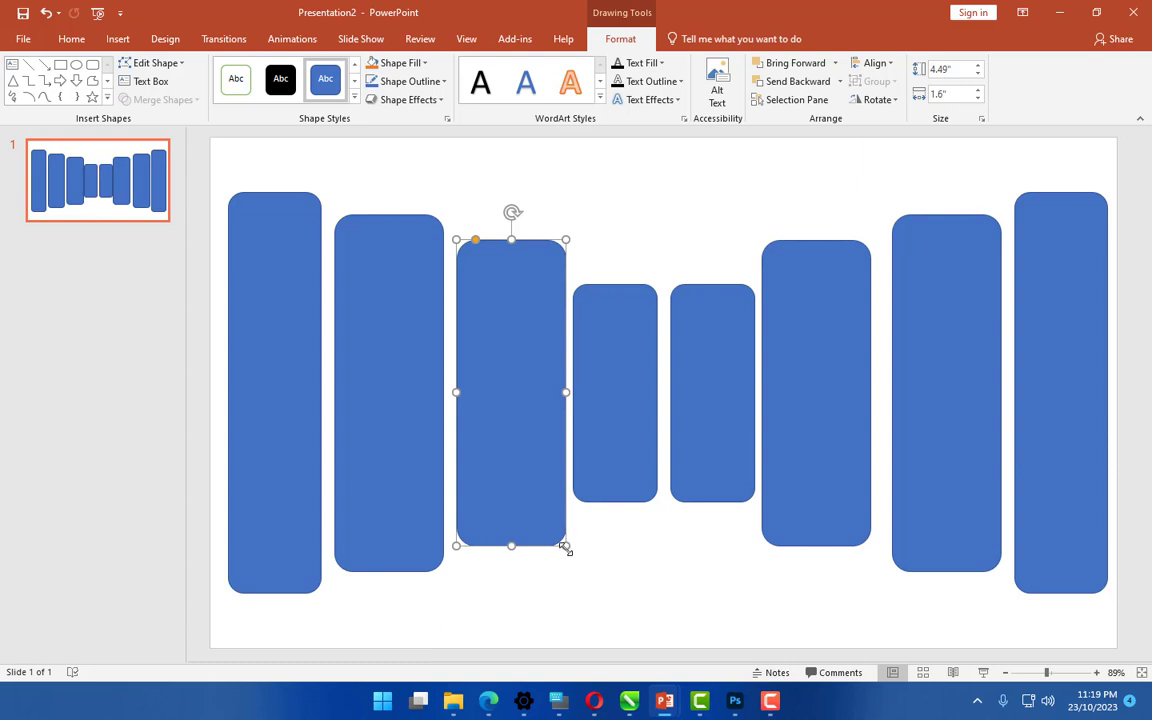
left_click_drag(565, 547, 565, 546)
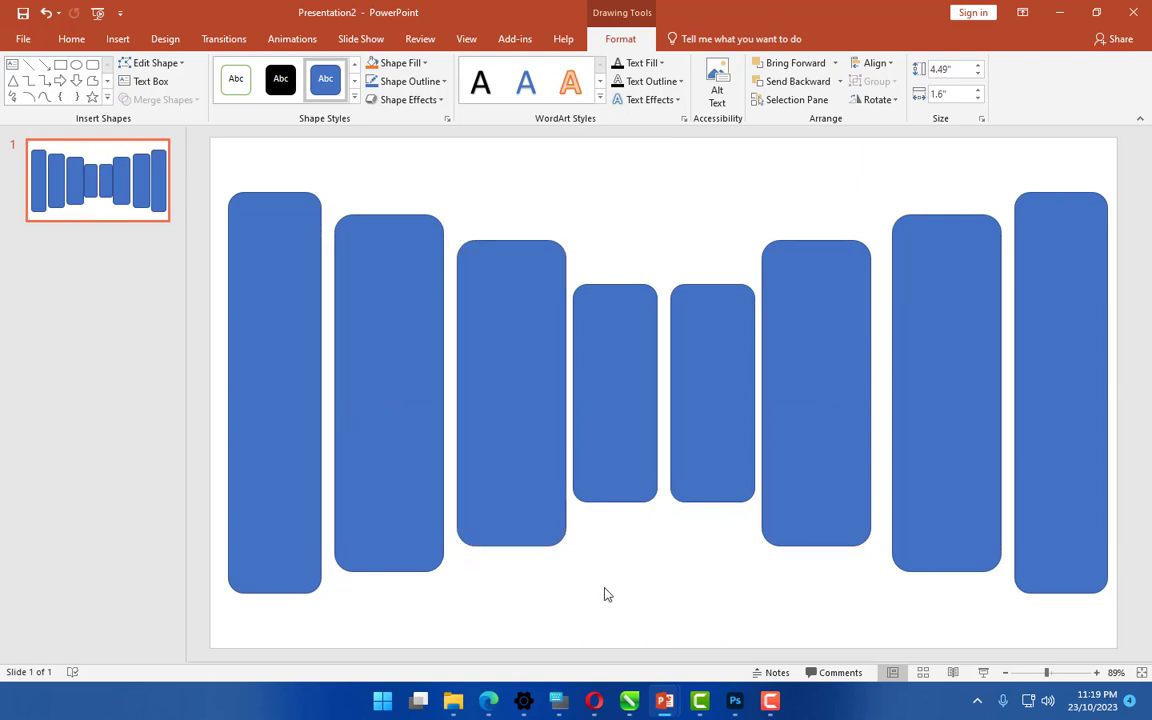
left_click(604, 594)
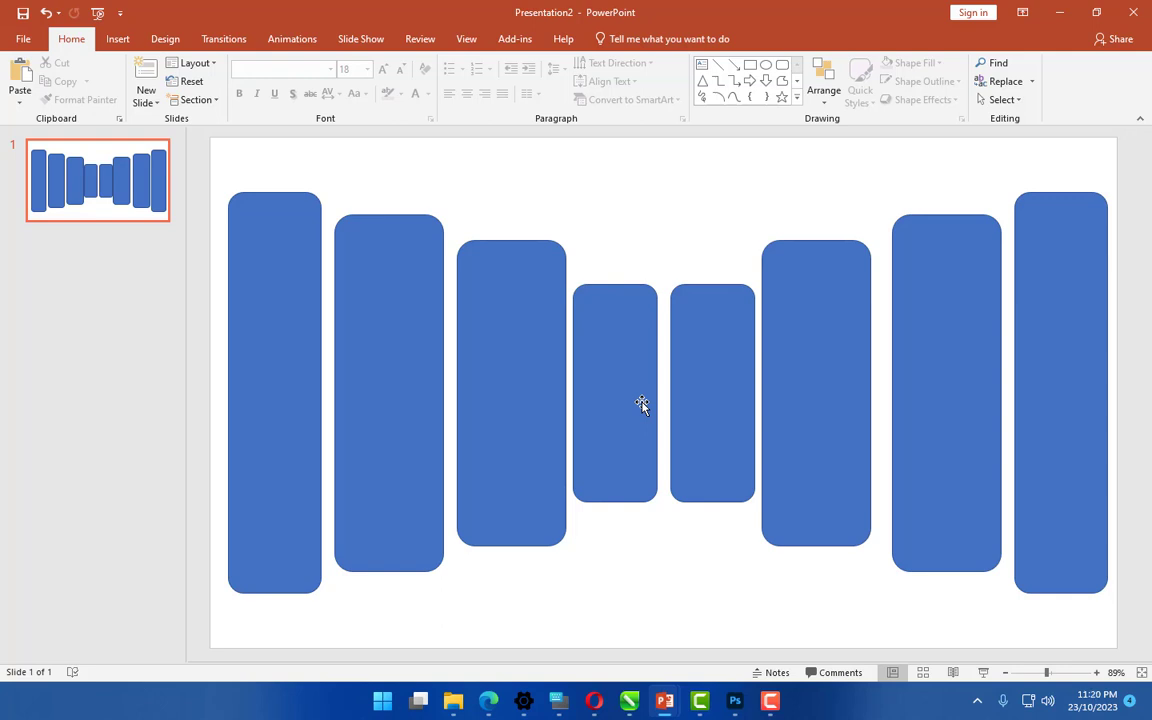
- Insert the mountain lake JPG from the Desktop onto the slide
left_click(118, 38)
left_click(103, 80)
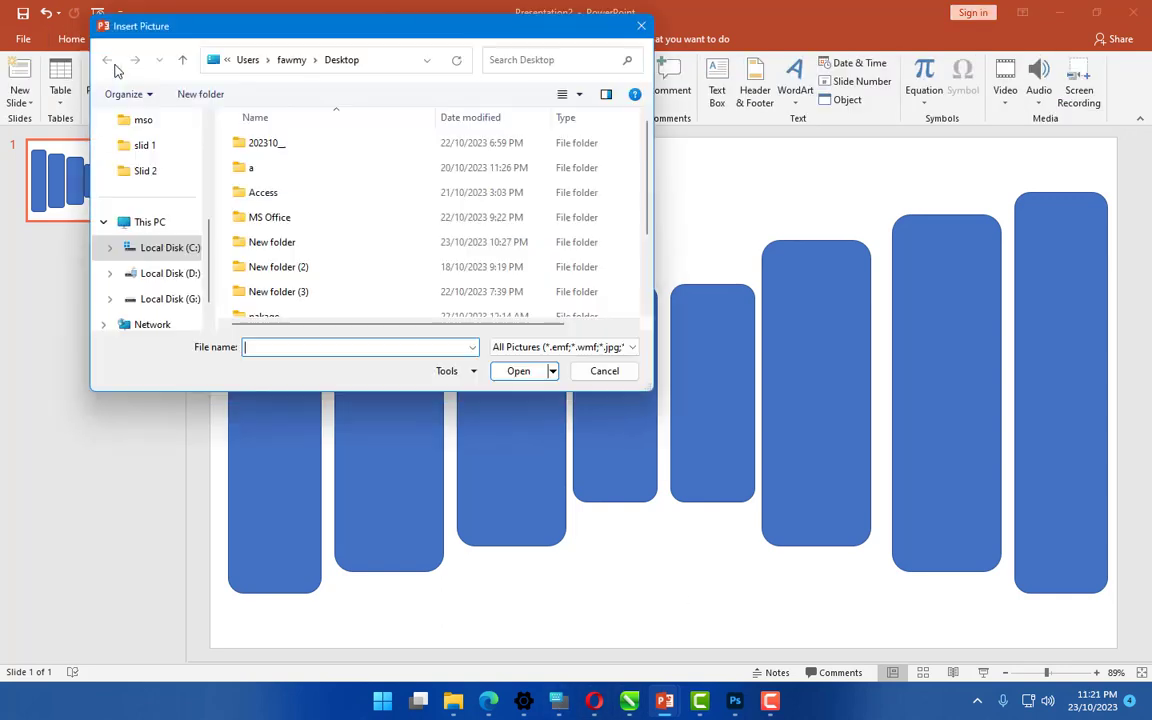
scroll(150, 290, "down", 1)
scroll(150, 255, "up", 2)
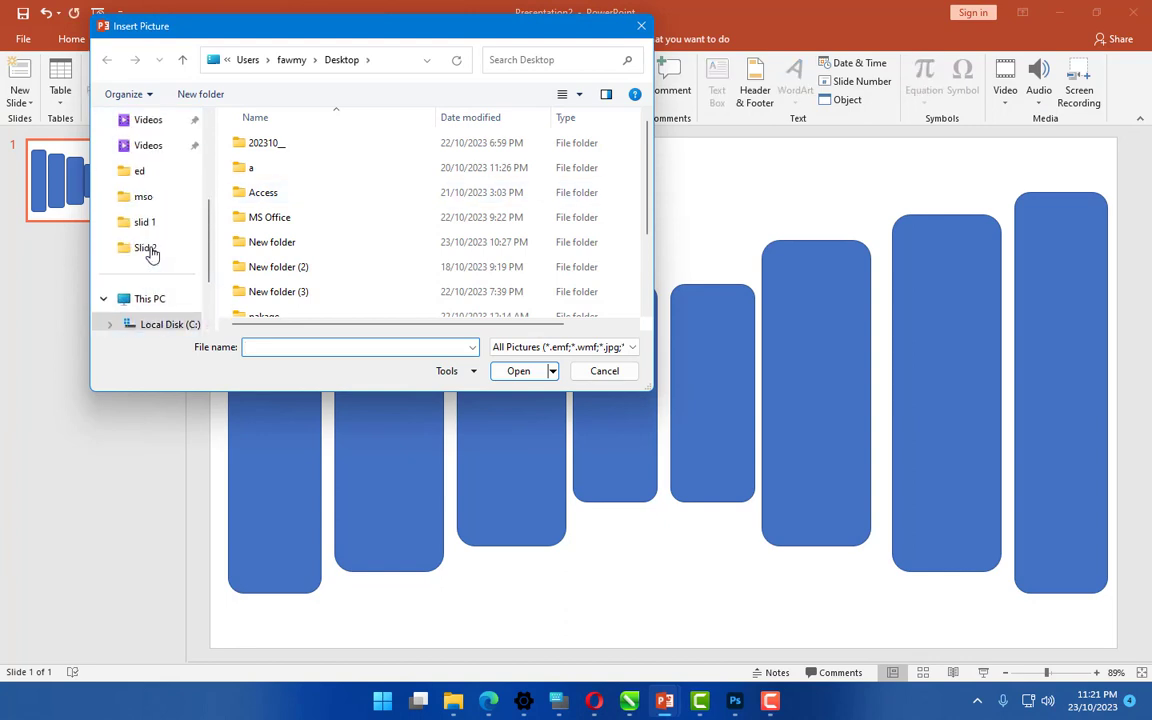
scroll(153, 260, "up", 1)
scroll(147, 240, "up", 1)
scroll(155, 194, "up", 2)
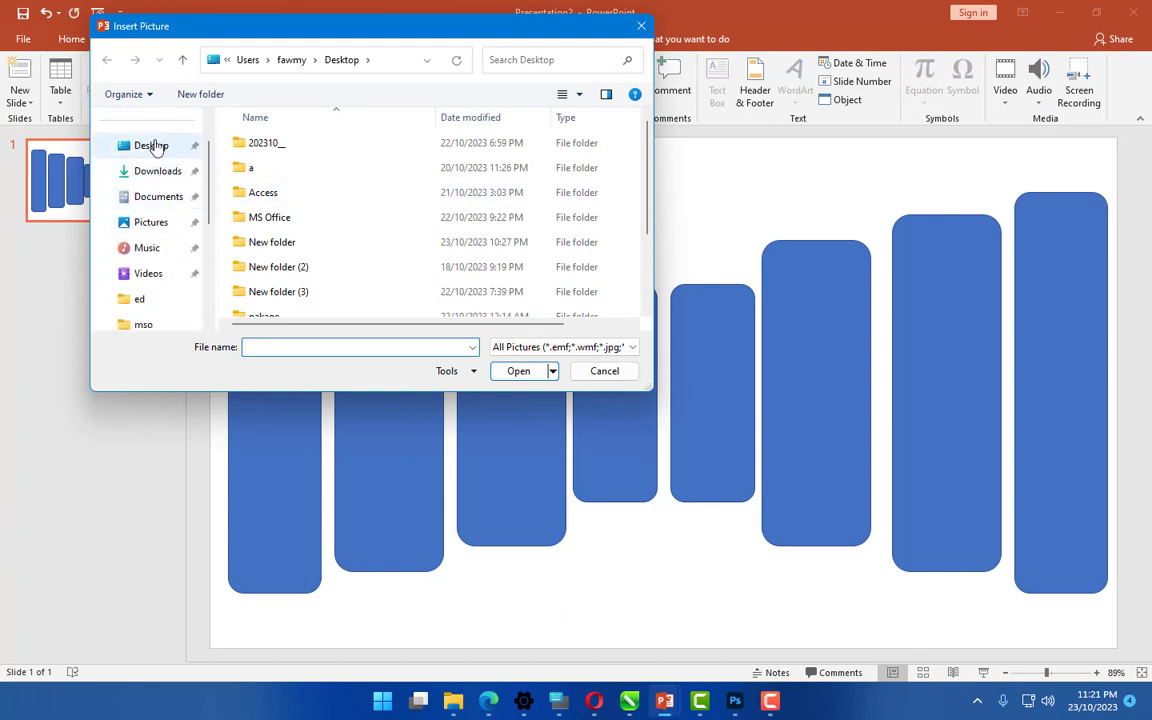
left_click(145, 146)
scroll(424, 259, "down", 1)
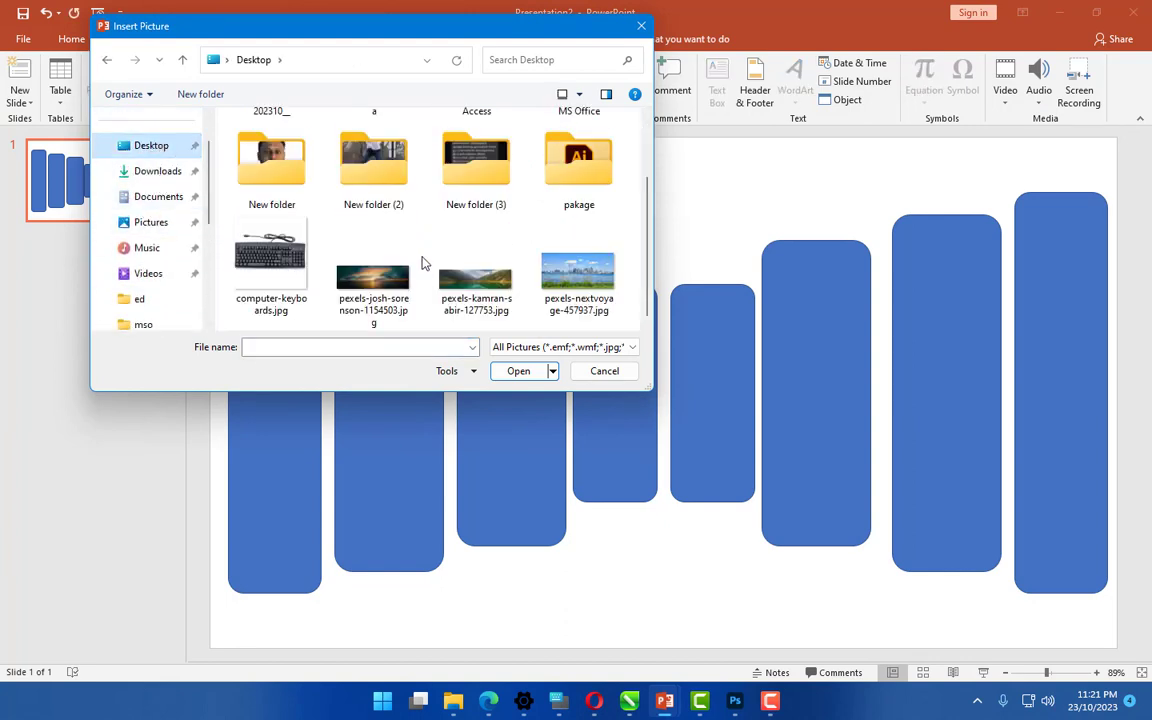
left_click(476, 285)
left_click(516, 370)
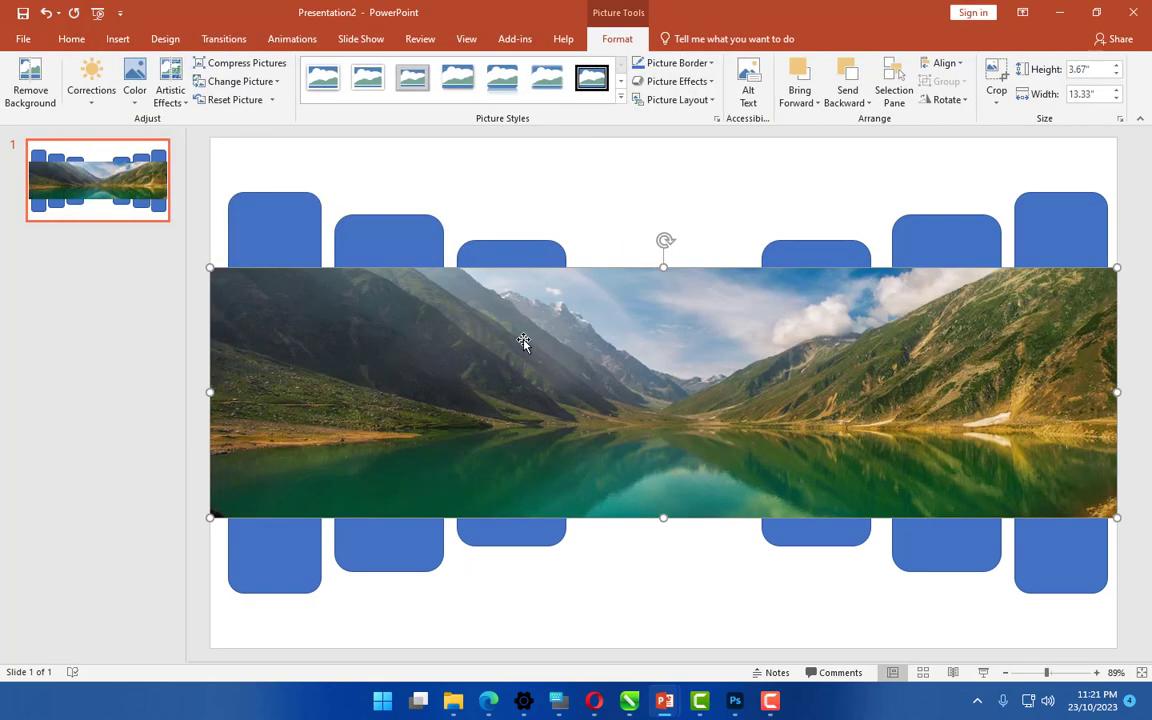
- Stretch the lake photo to the full 5.89" slide height
left_click_drag(663, 264, 661, 191)
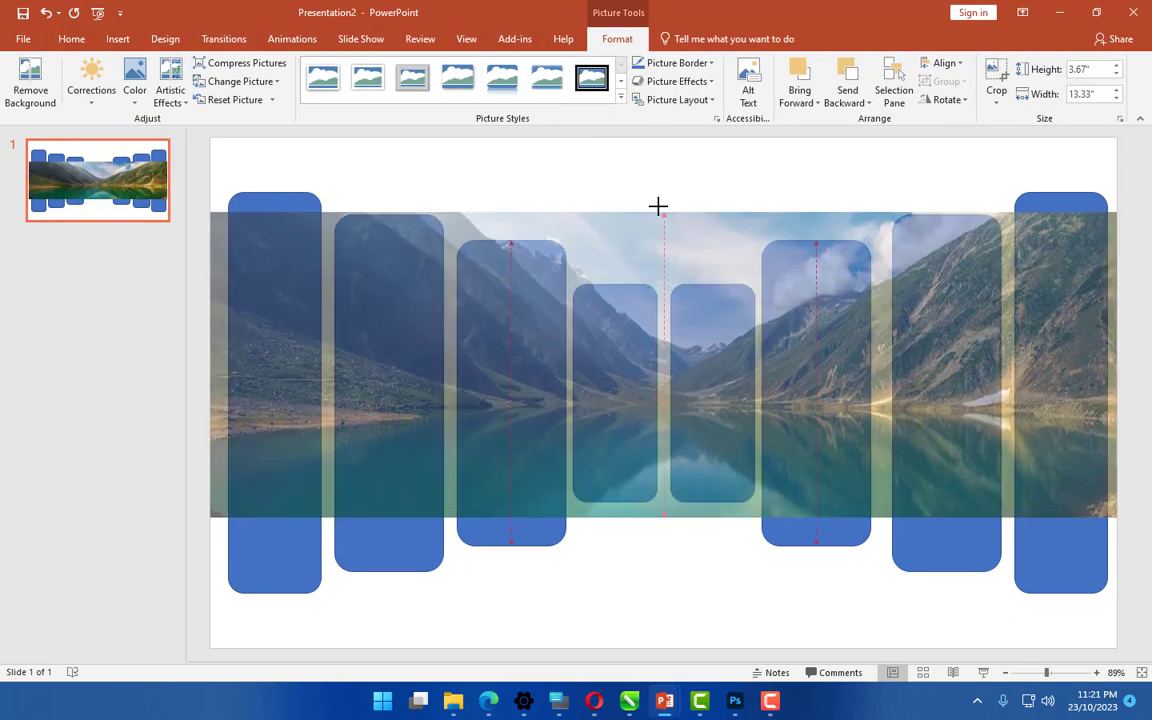
left_click_drag(663, 516, 645, 579)
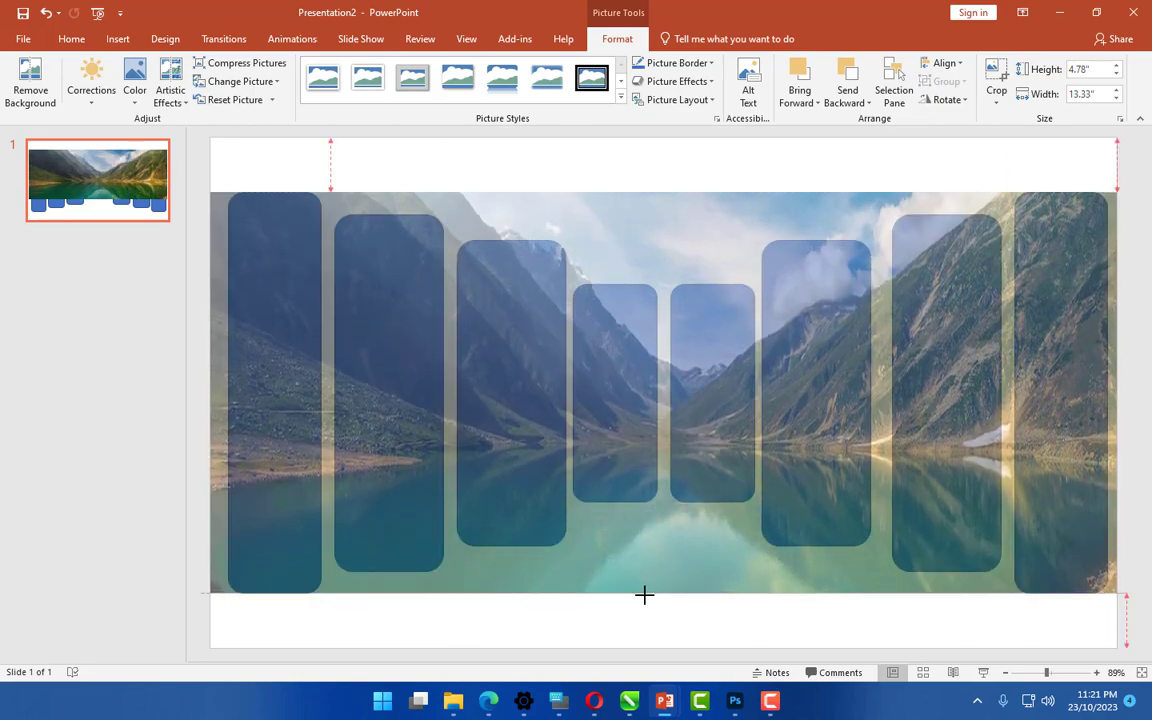
key("ctrl+z")
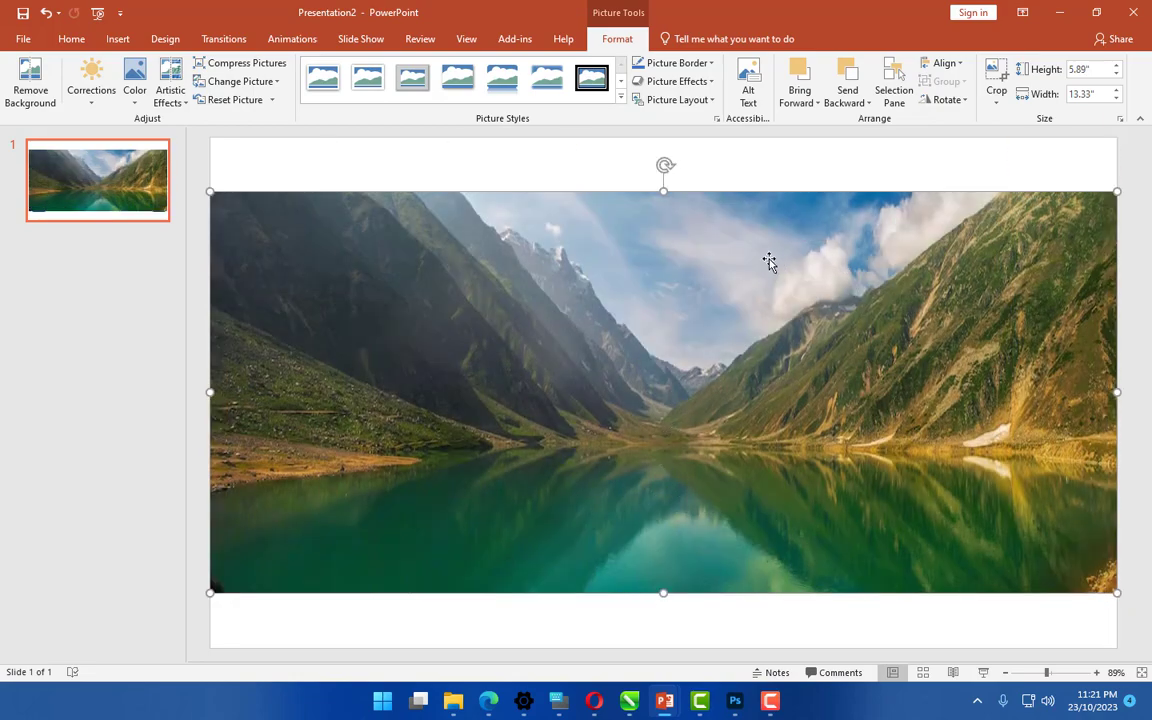
- Park the photo below the slide and zoom out to 50%
left_click_drag(709, 269, 712, 607)
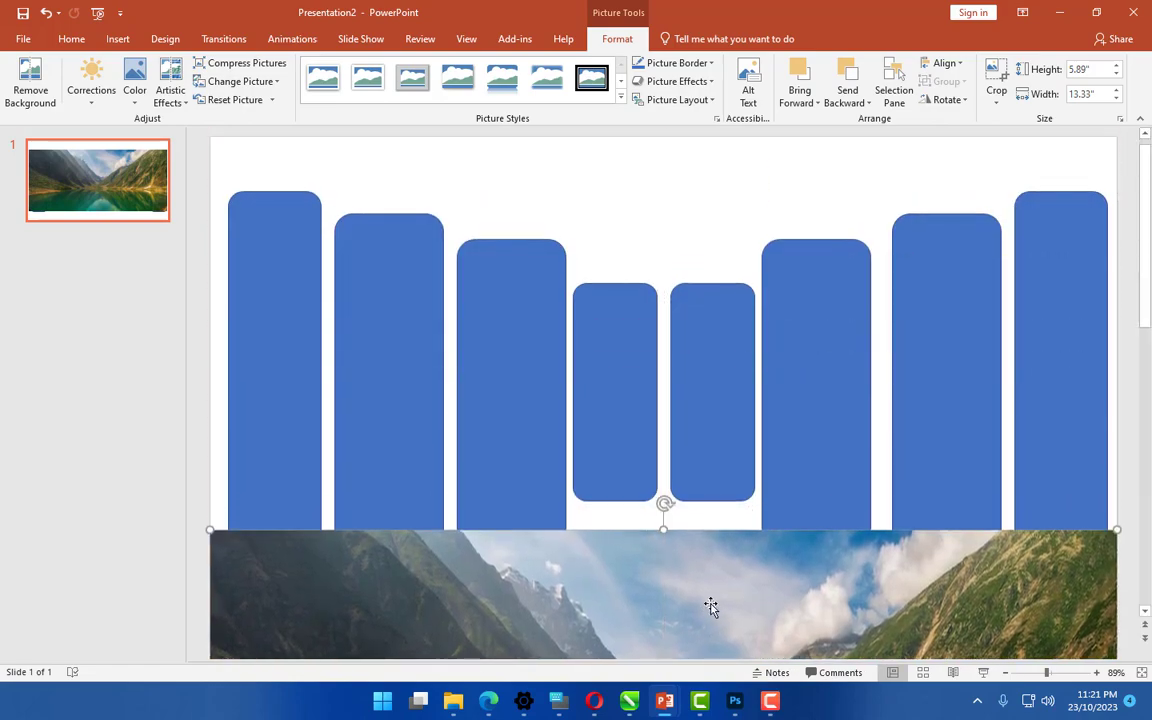
left_click_drag(733, 548, 728, 617)
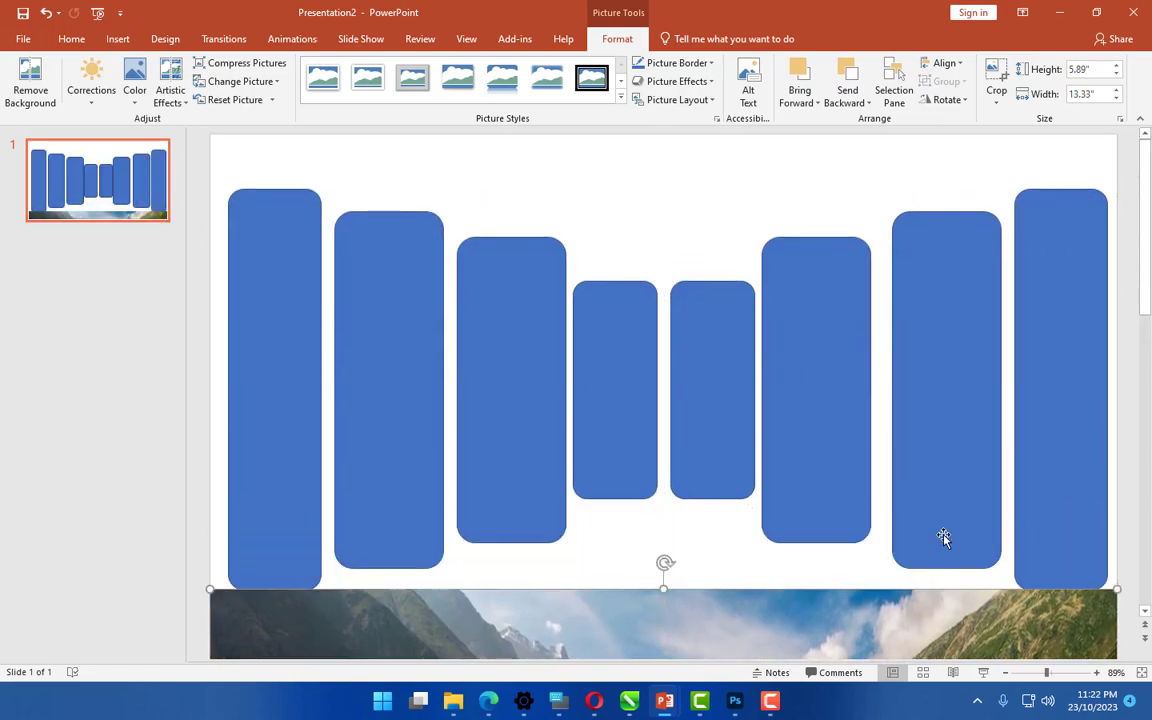
scroll(640, 465, "down", 3)
left_click_drag(675, 534, 681, 617)
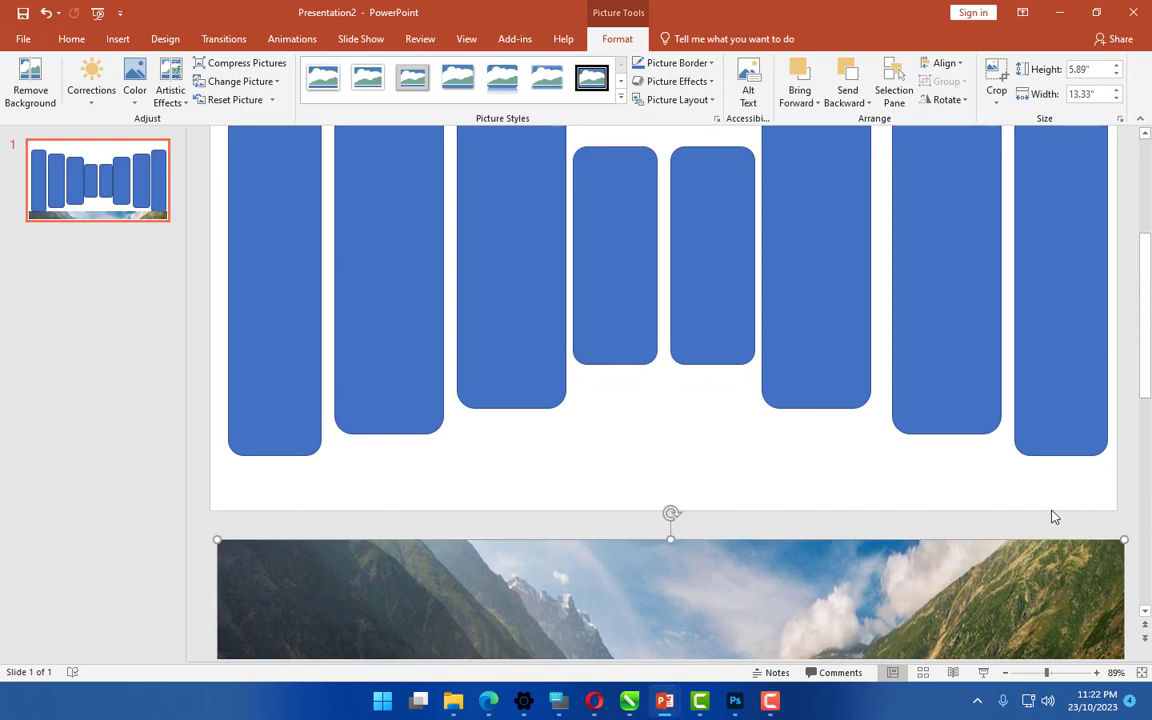
left_click_drag(1110, 490, 253, 198)
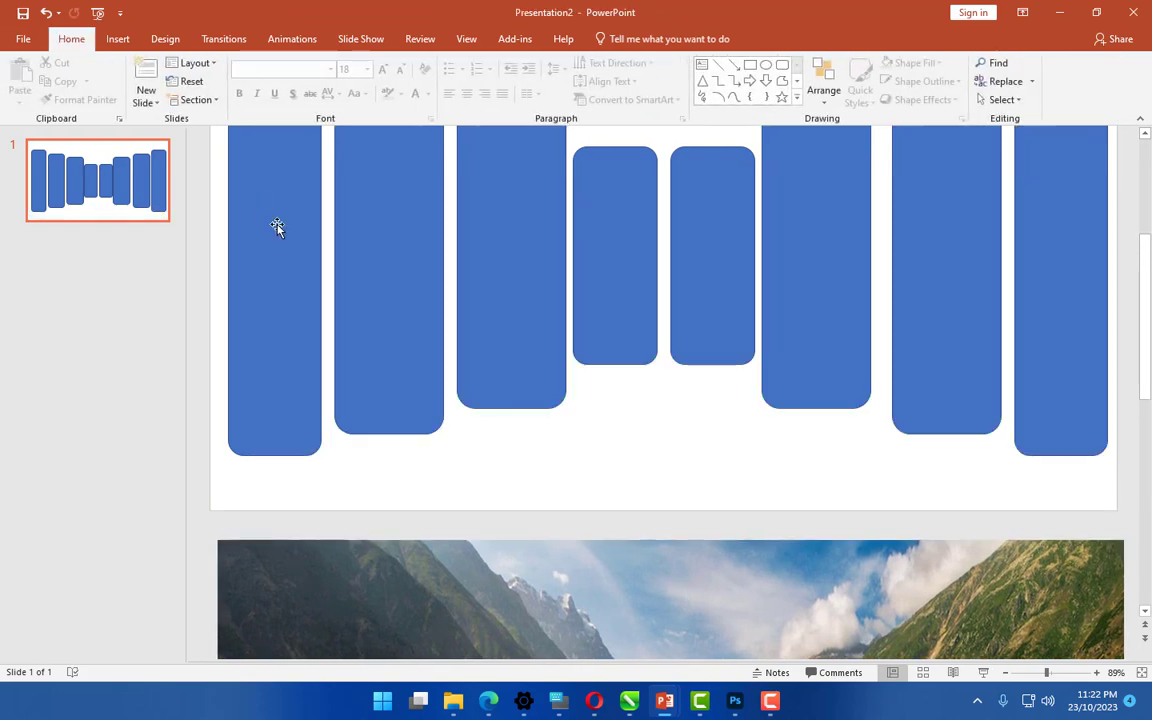
left_click(1030, 673)
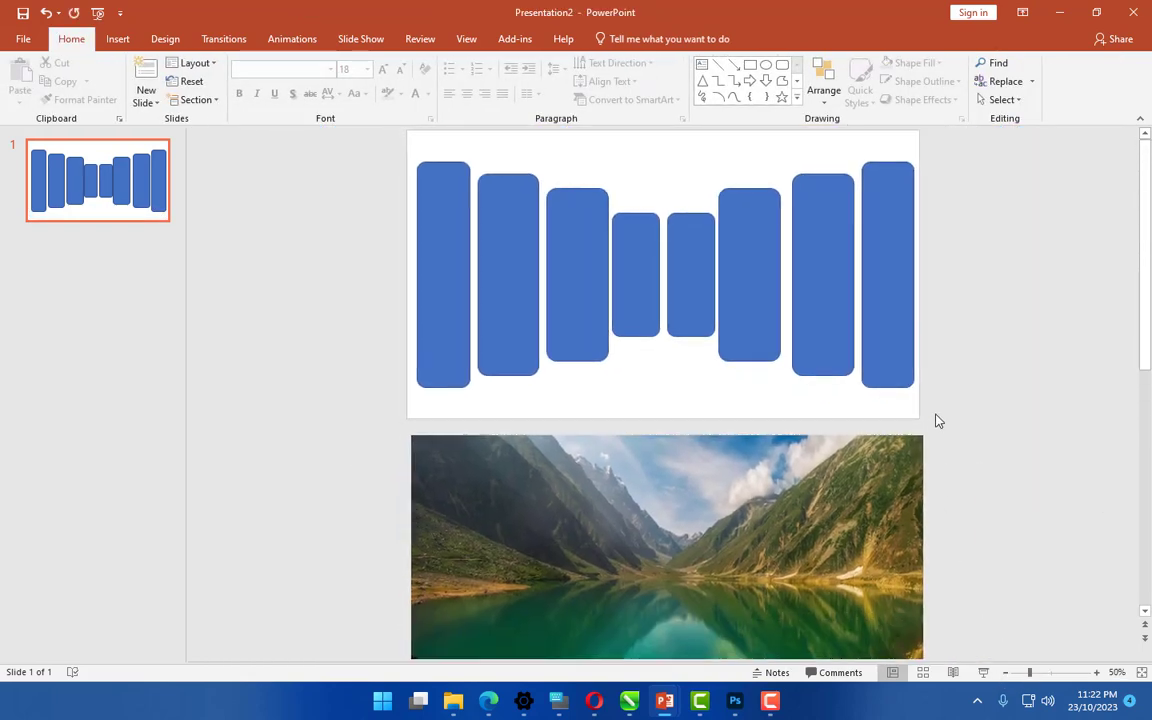
- Union the eight bars into one 12.93"-wide shape and drag the photo back over them
left_click_drag(944, 410, 378, 143)
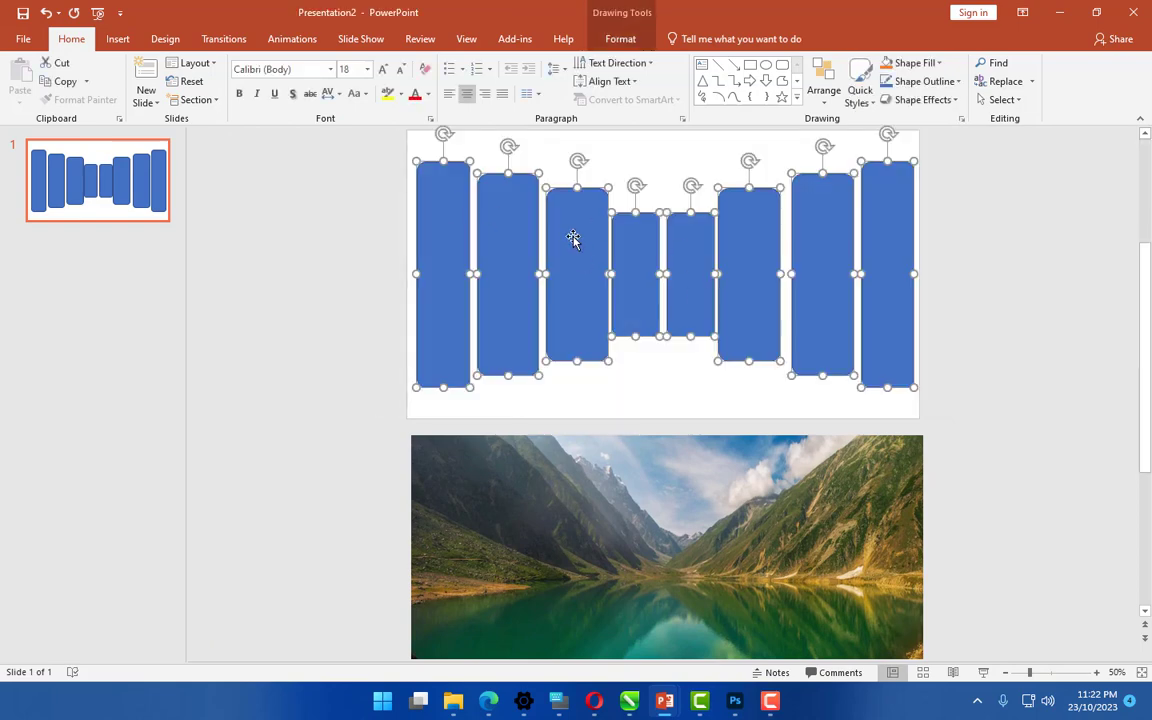
left_click(628, 40)
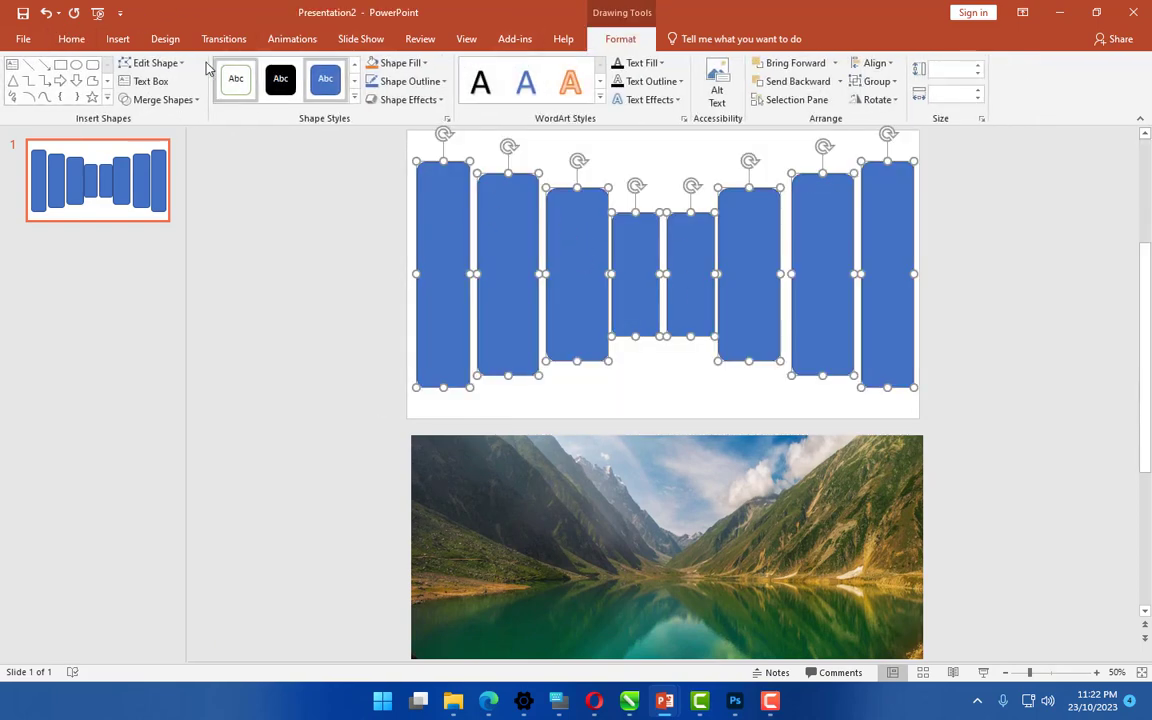
left_click(196, 101)
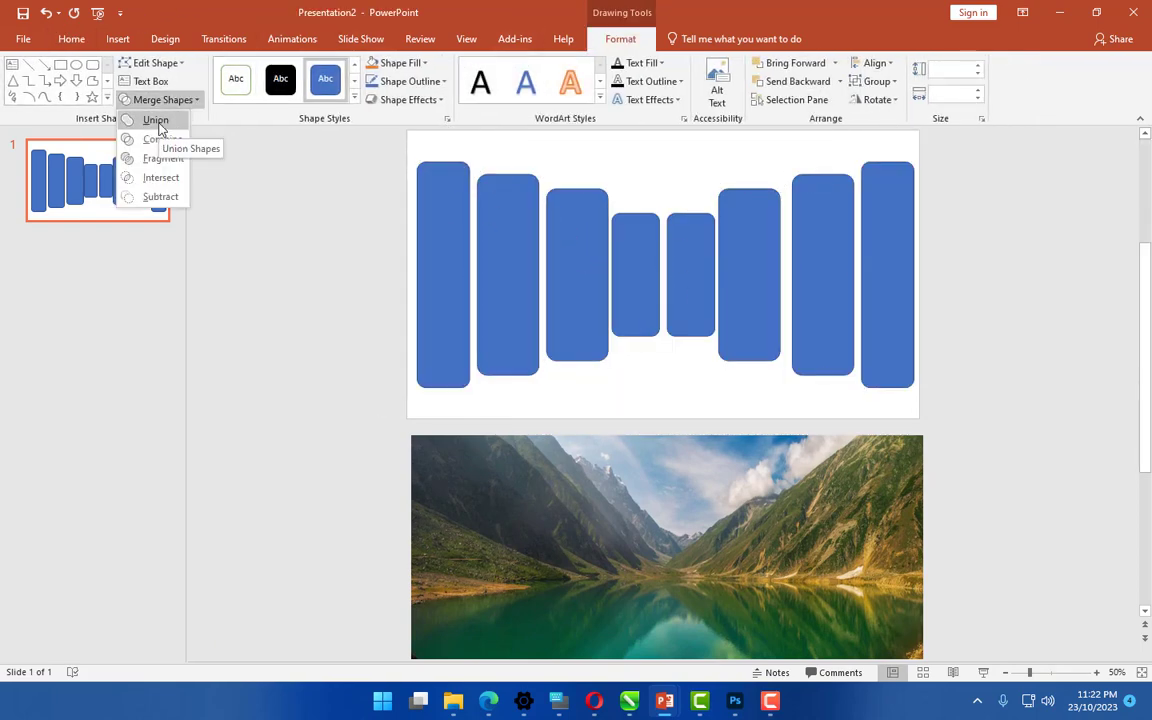
left_click(158, 124)
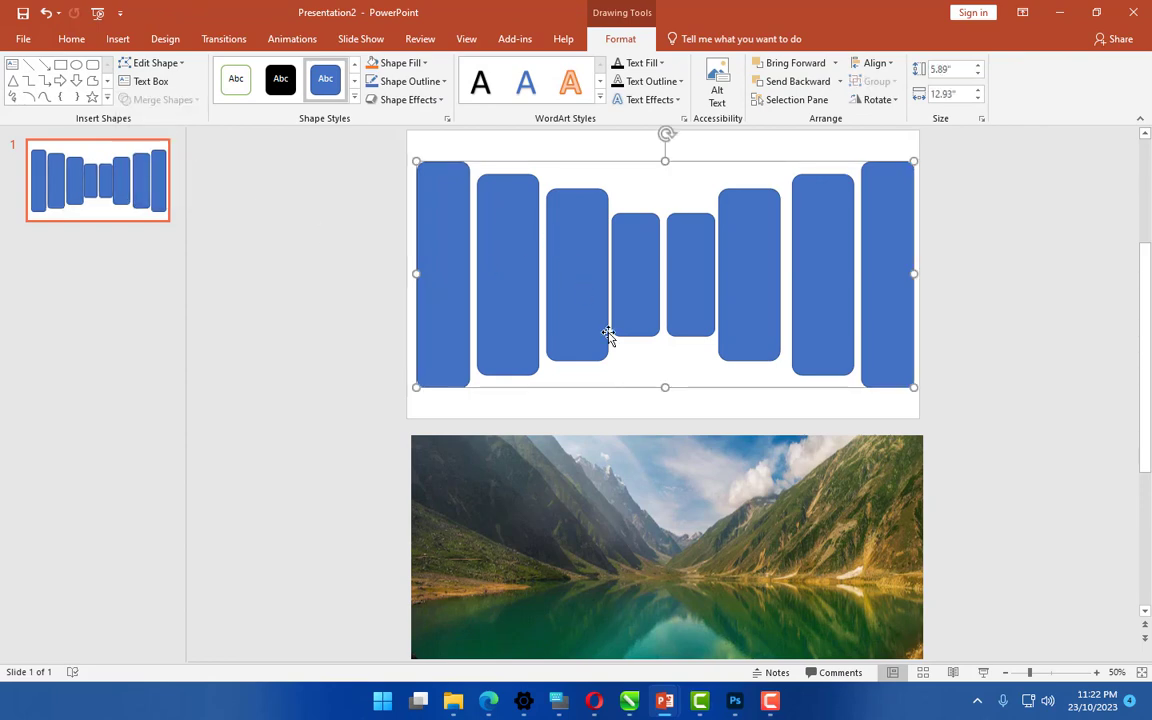
left_click(670, 514)
mouse_move(670, 514)
left_mouse_down()
mouse_move(663, 239)
mouse_move(663, 357)
left_mouse_up()
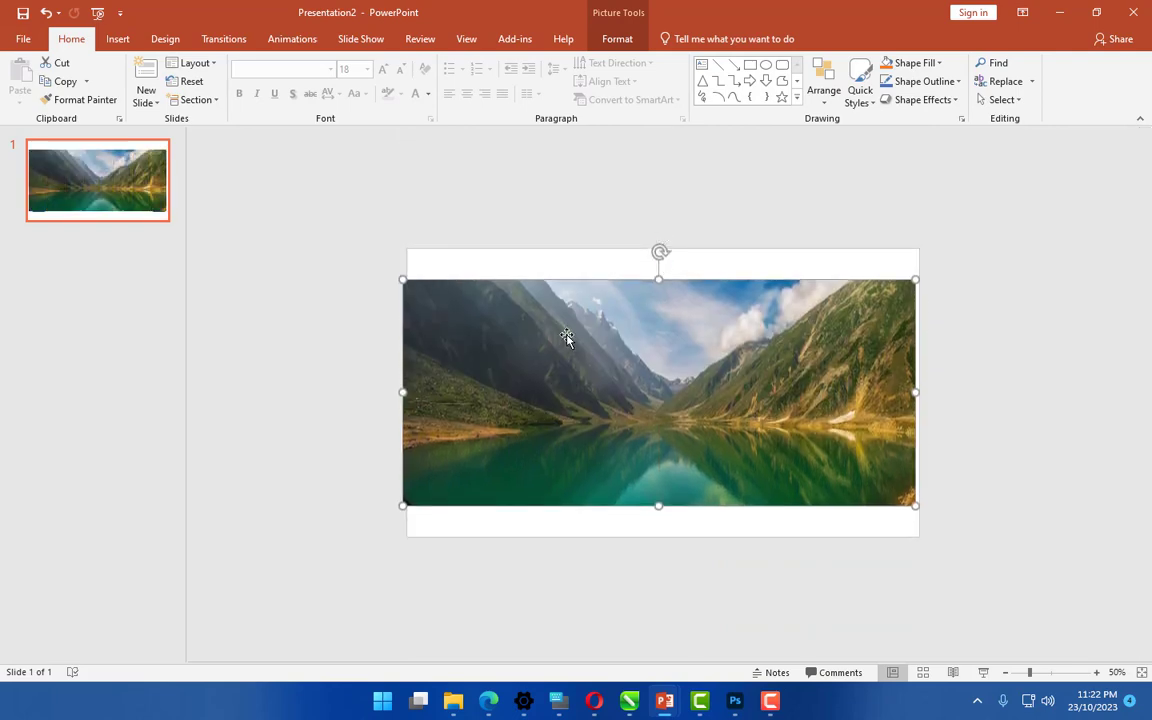
- Select the photo and merged bars together and apply Merge Shapes > Intersect
left_click(355, 249)
left_click_drag(333, 215, 1067, 565)
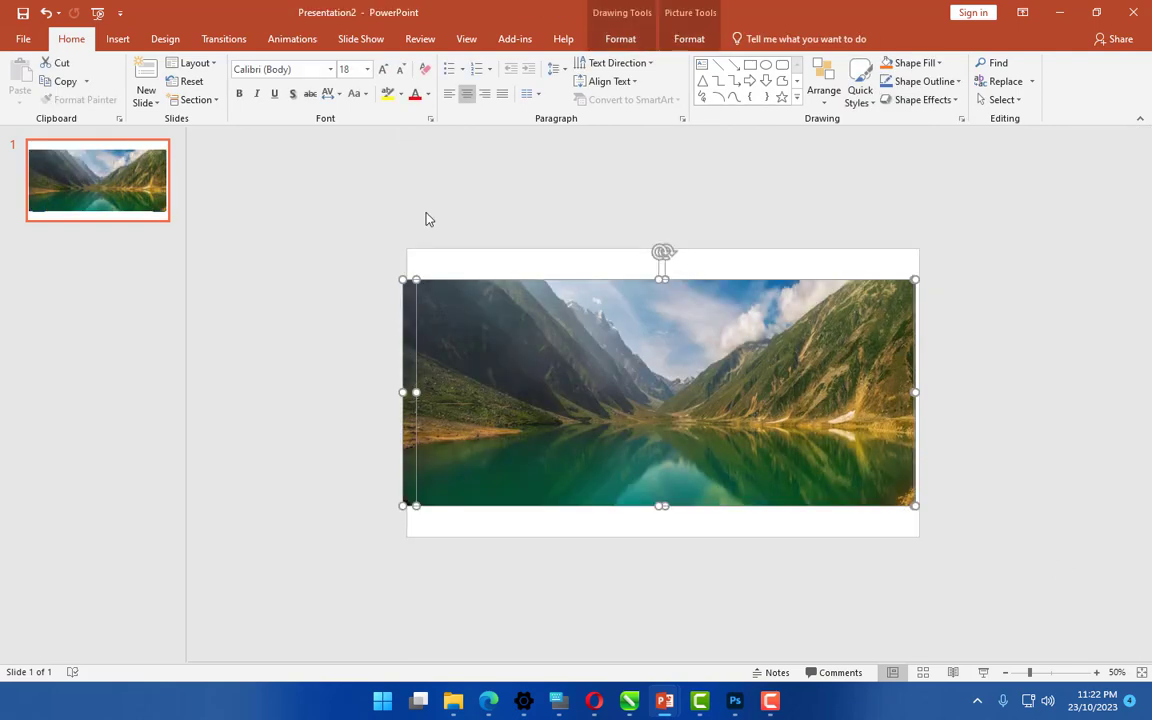
left_click(620, 38)
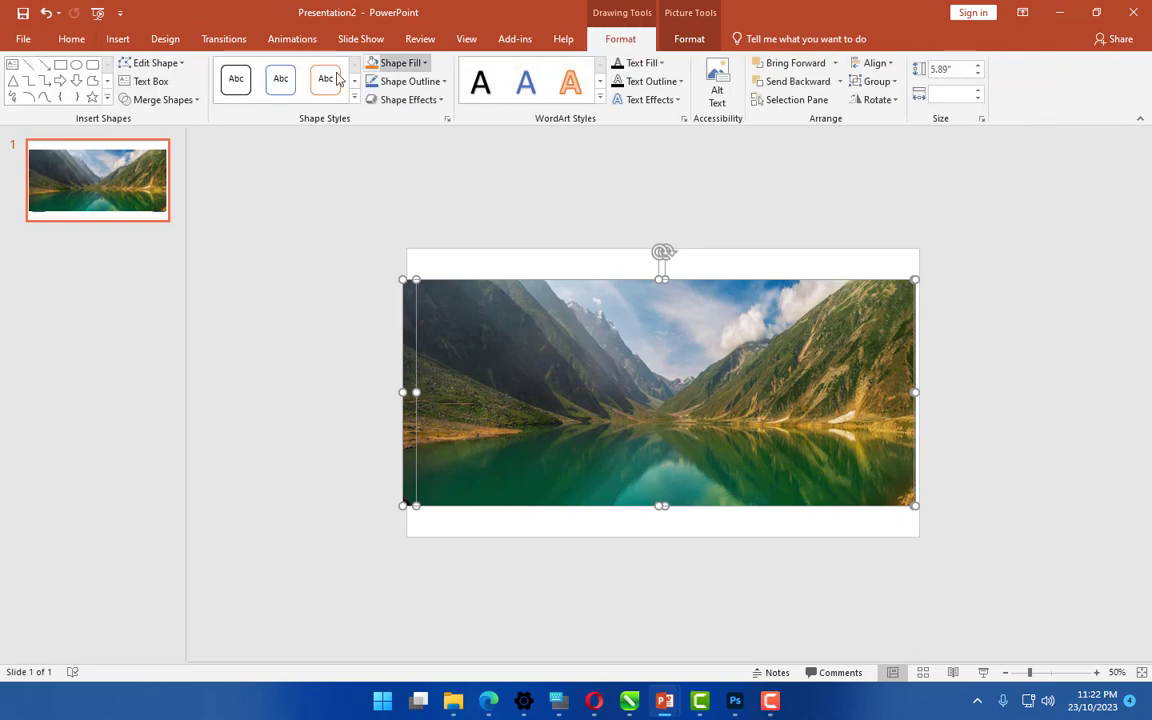
left_click(195, 100)
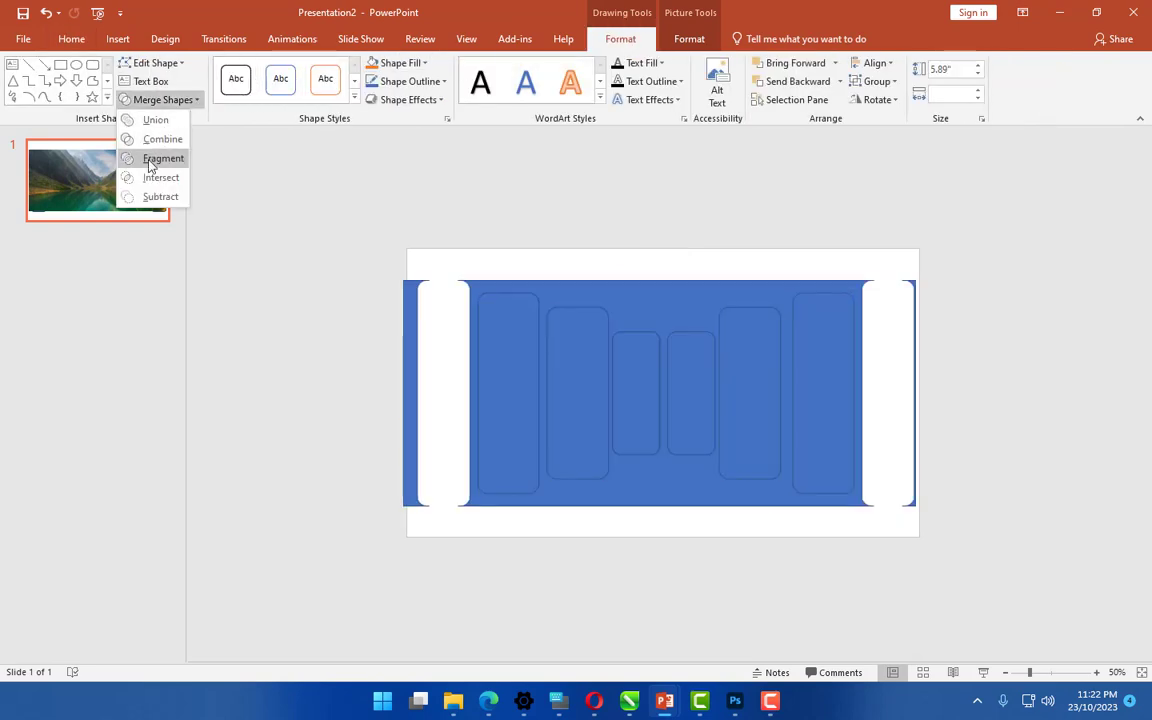
left_click(150, 178)
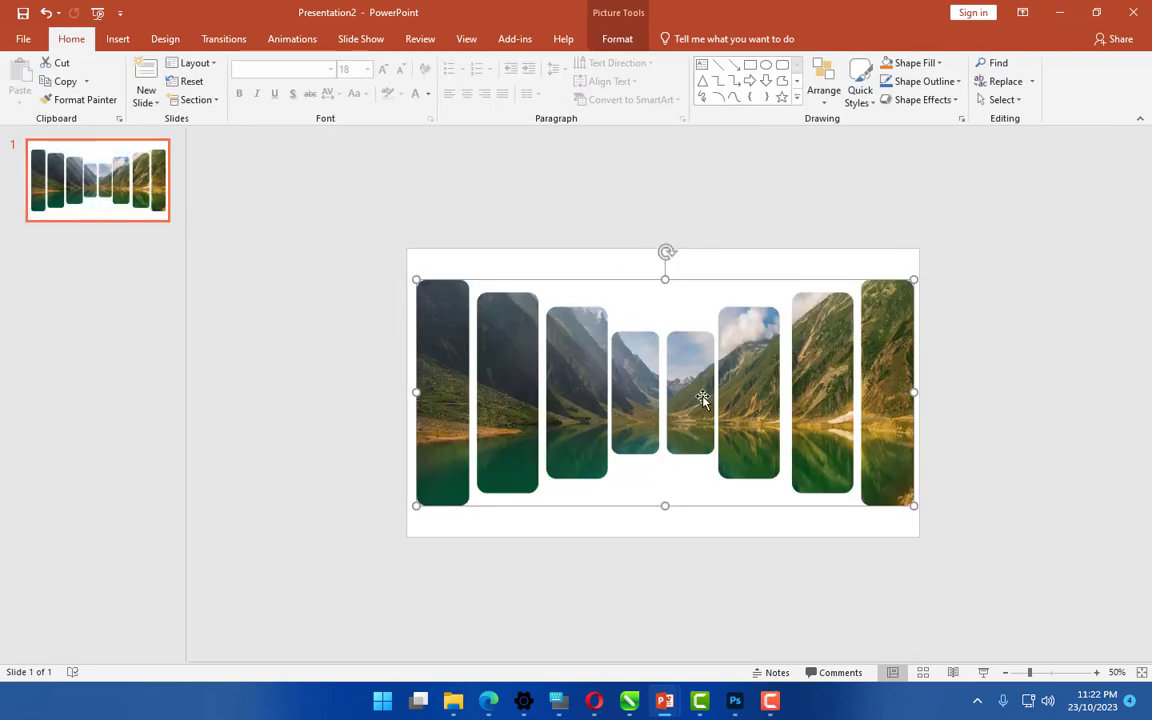
- Reselect the photo bars and bring up the Picture Tools Format options
left_click(968, 463)
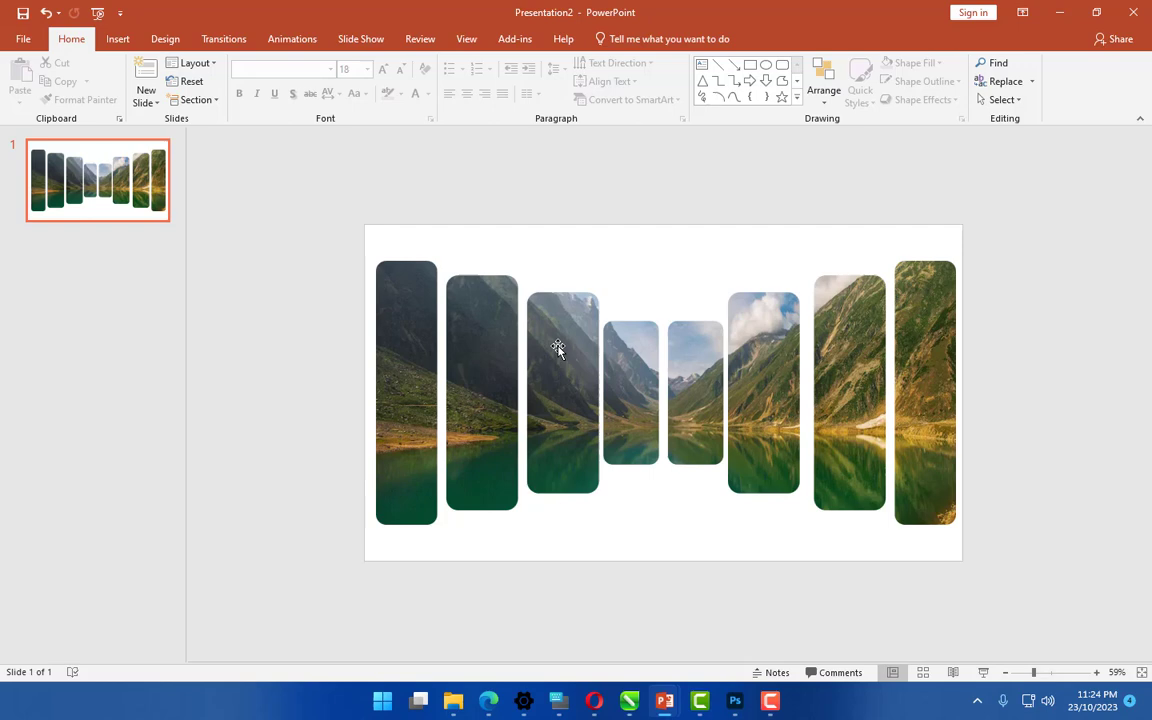
left_click(558, 346)
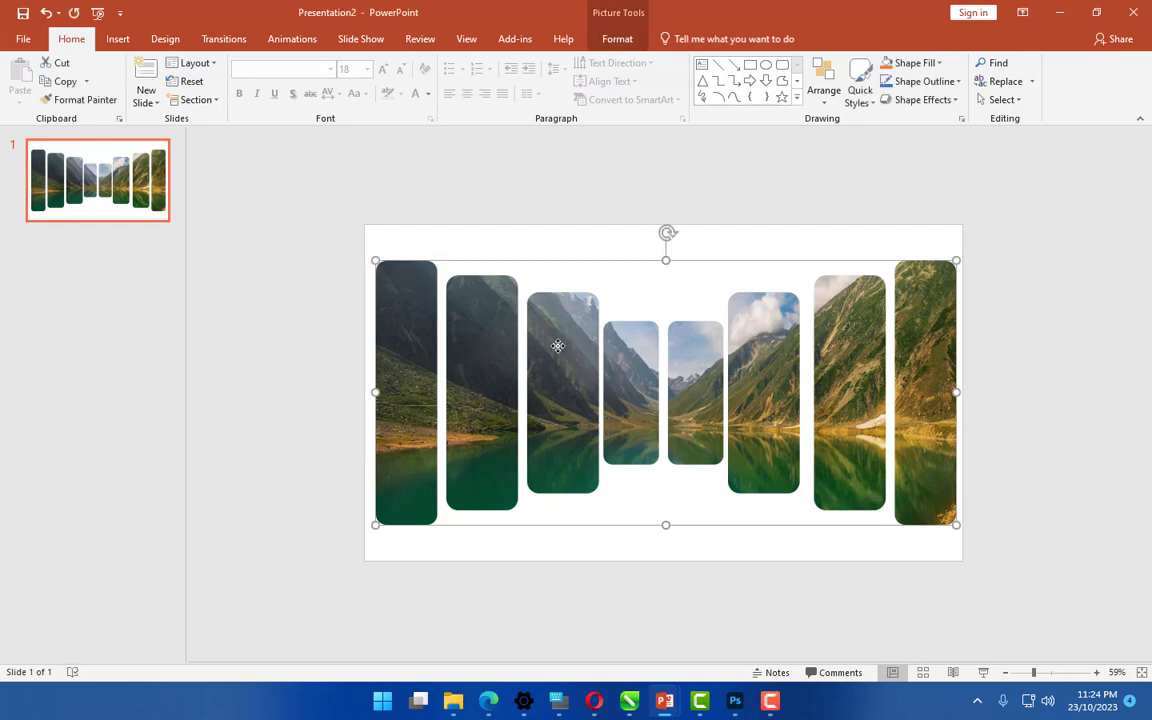
left_click(617, 38)
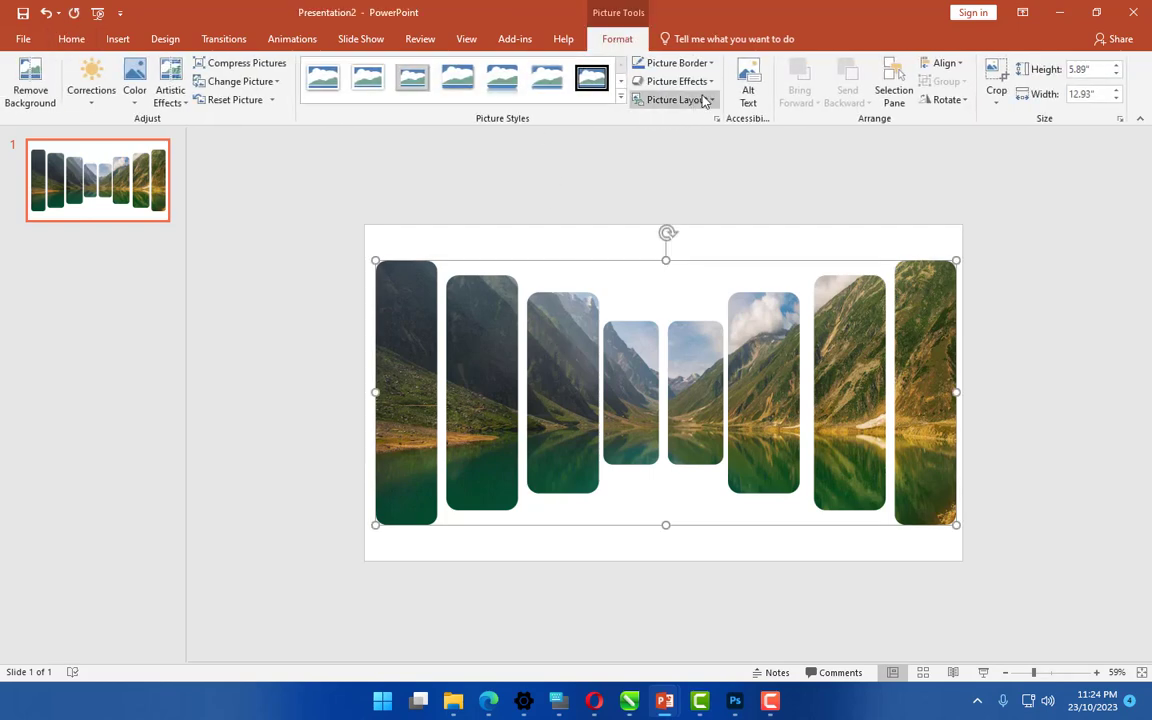
- Give the photo bars a 3-D preset picture effect plus an Oblique 3-D rotation
left_click(711, 85)
mouse_move(684, 111)
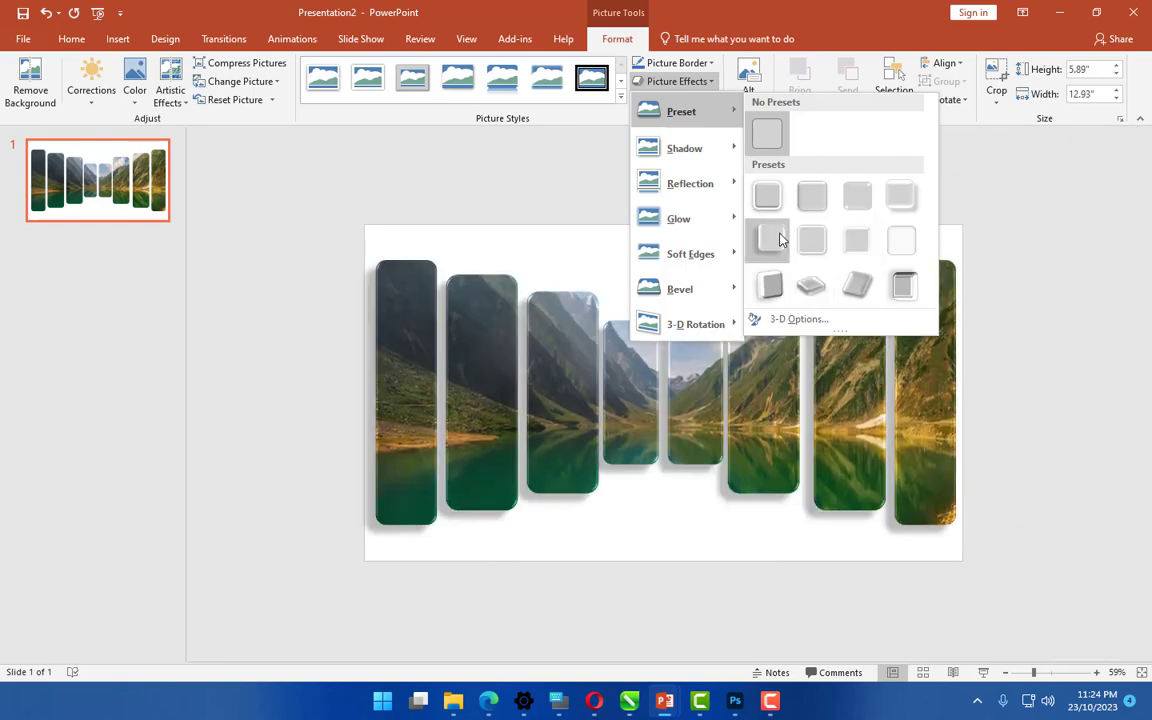
left_click(770, 243)
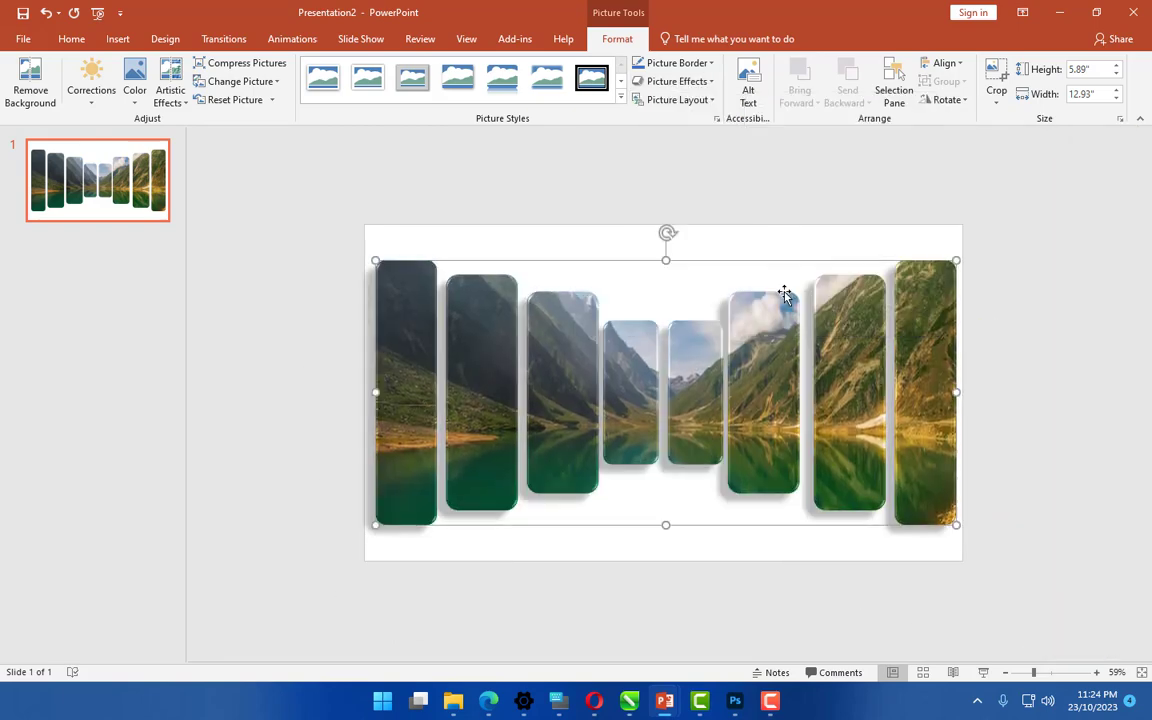
left_click(714, 84)
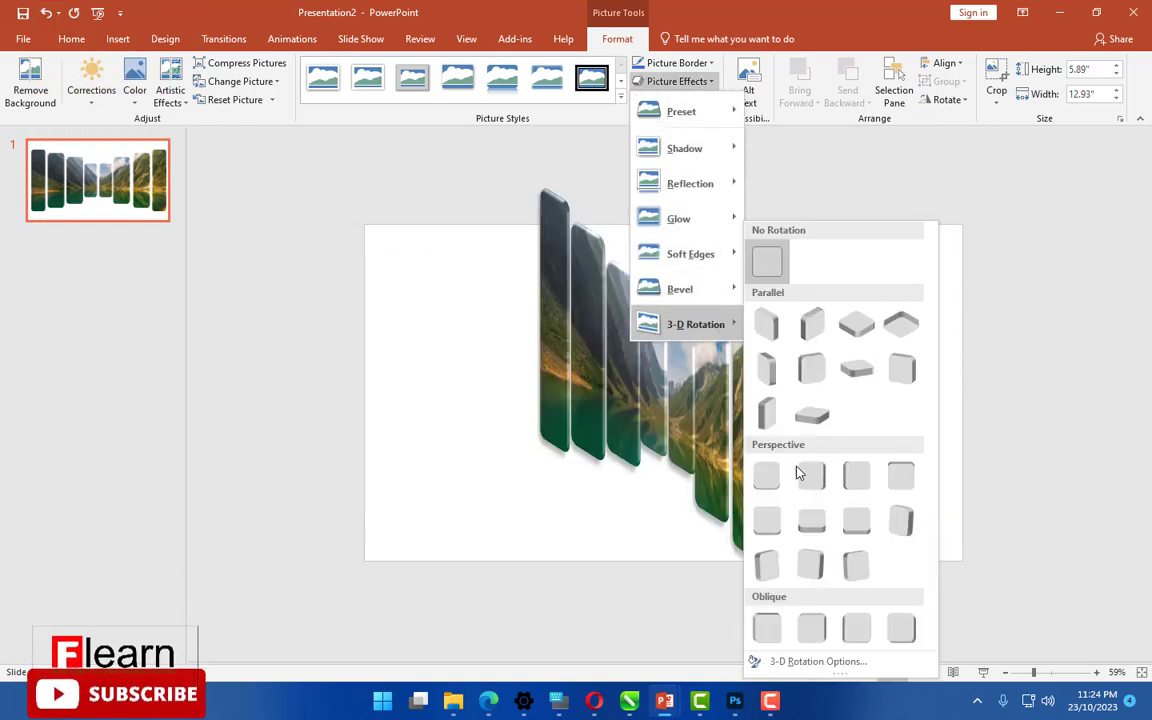
mouse_move(695, 324)
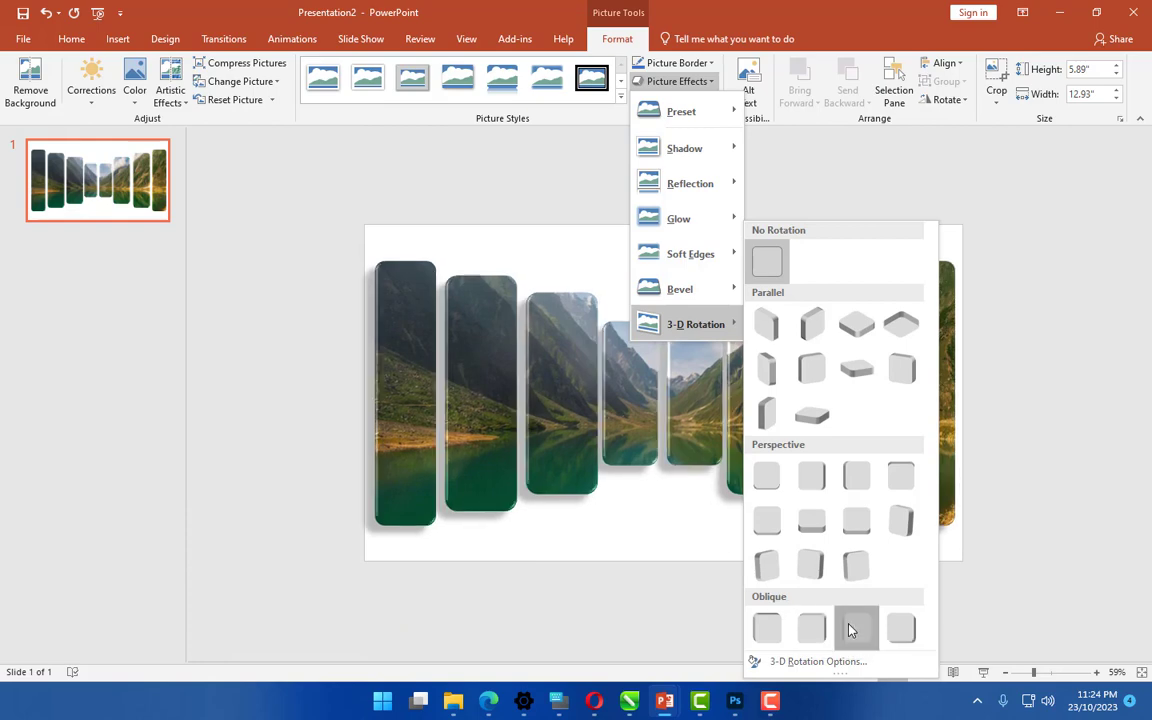
left_click(850, 630)
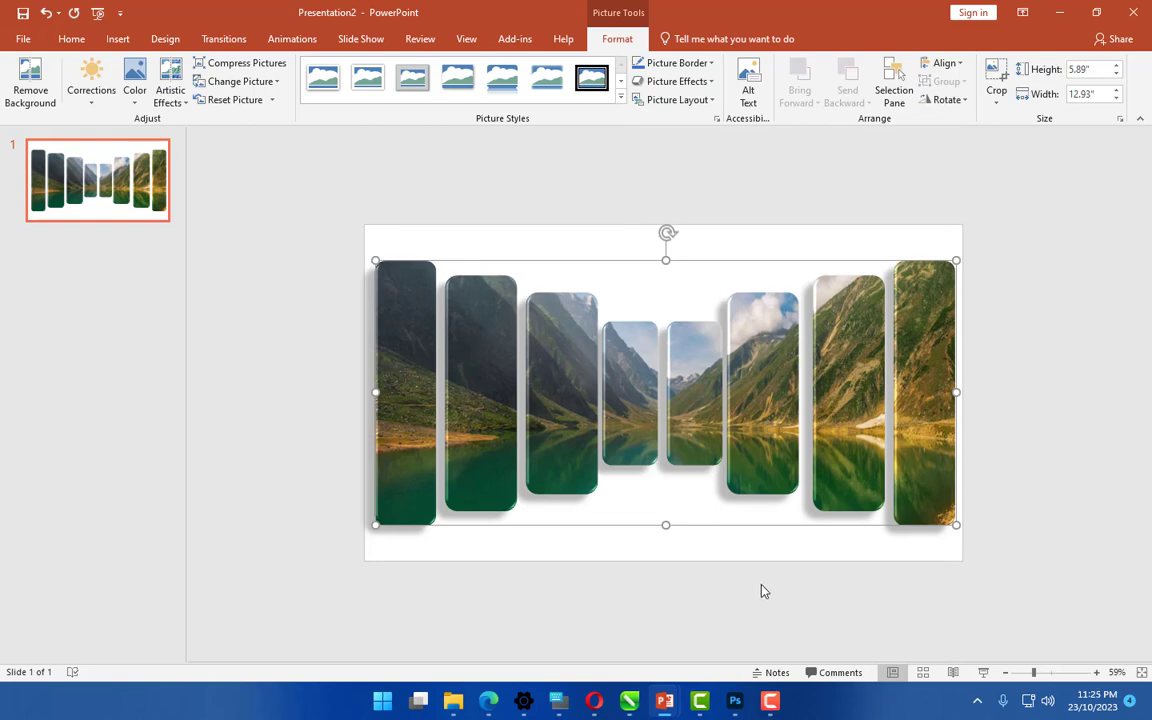
left_click(760, 591)
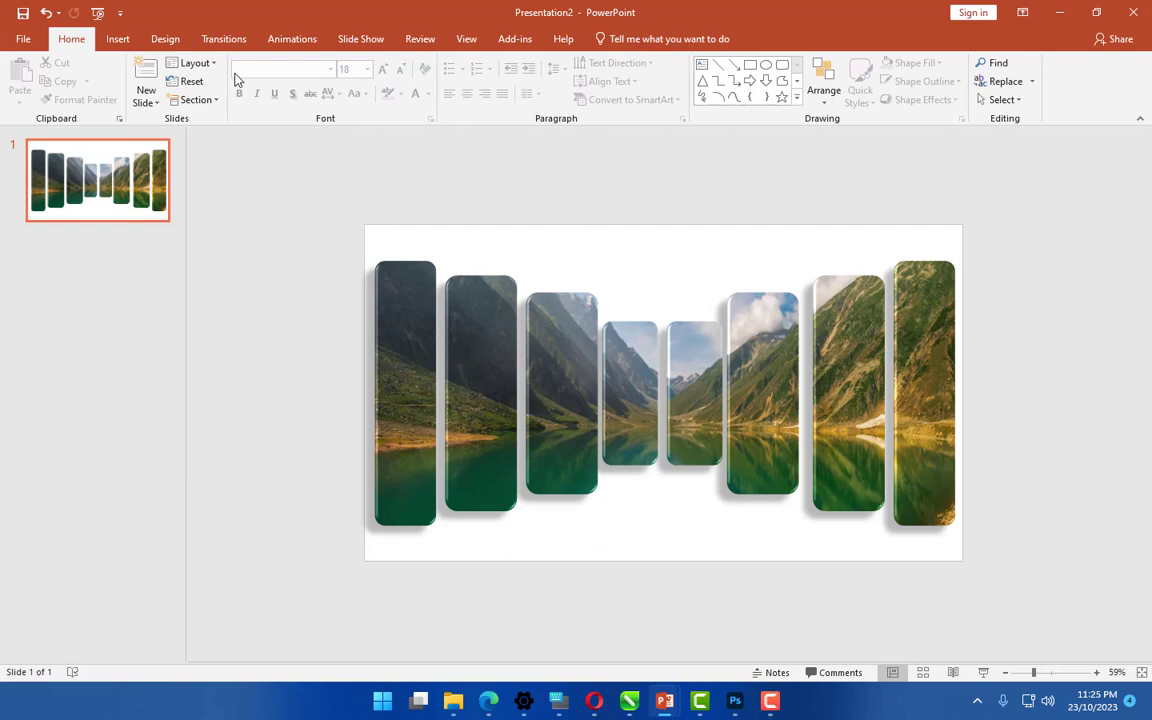
- Apply the dark Design variant that turns the slide background black
left_click(167, 39)
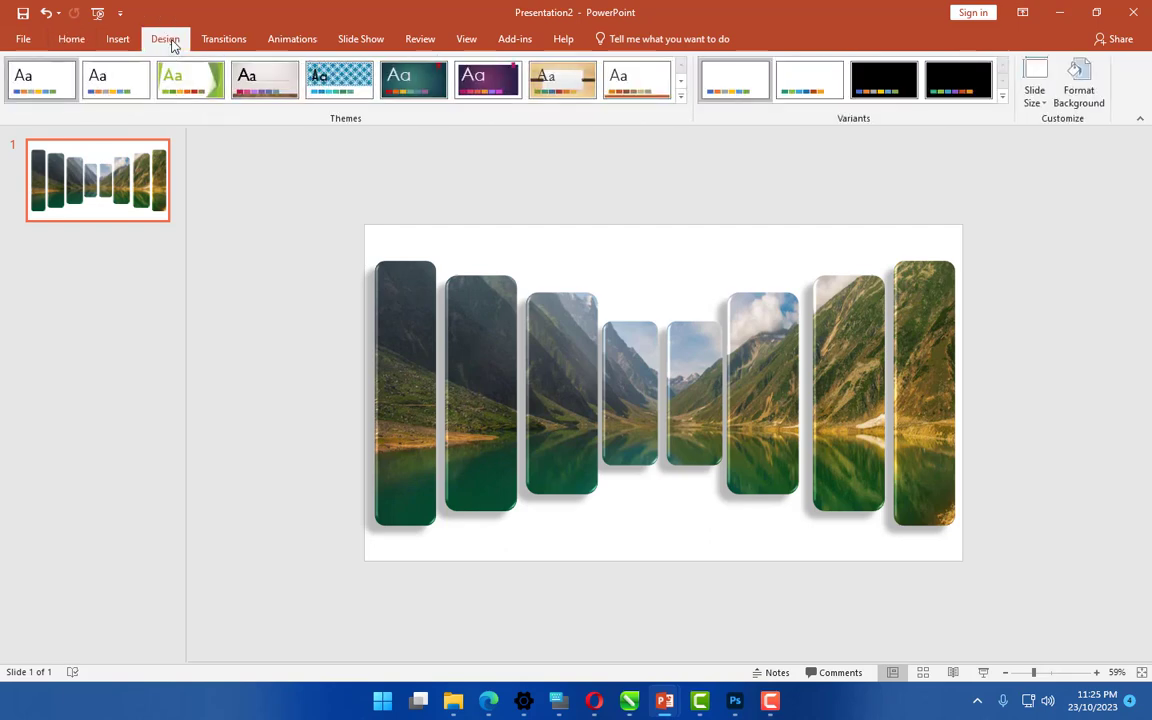
left_click(880, 87)
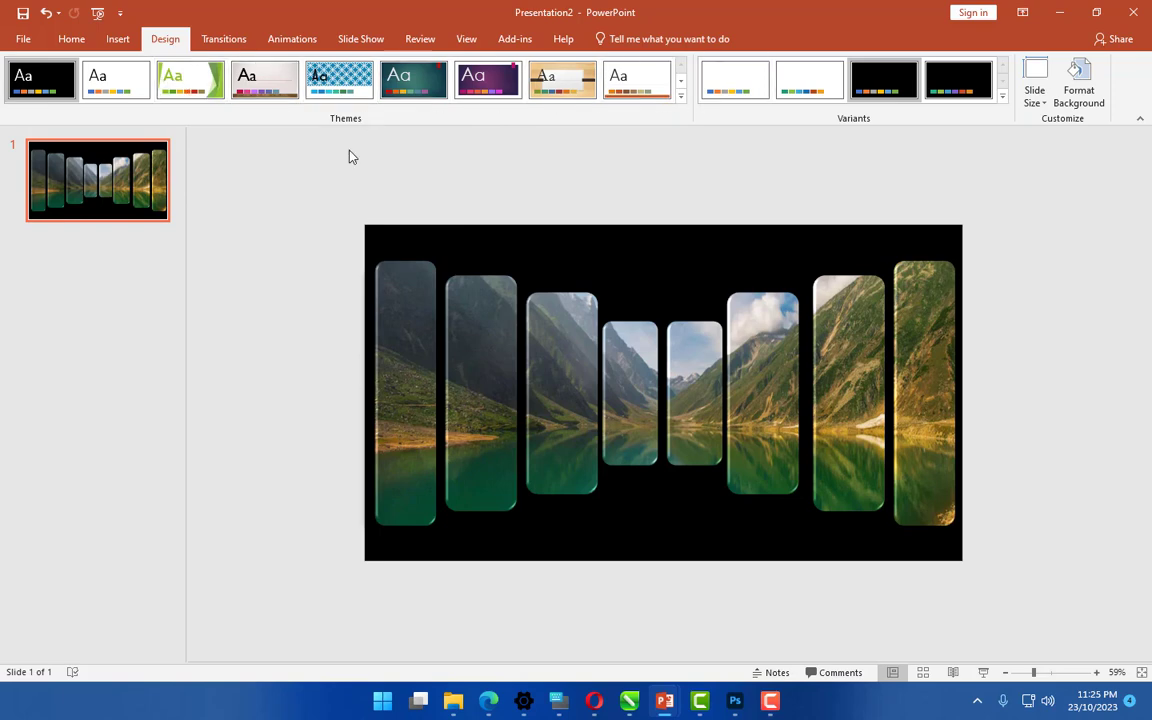
- Change the slide background fill from black to light grey via Format Background
right_click(530, 240)
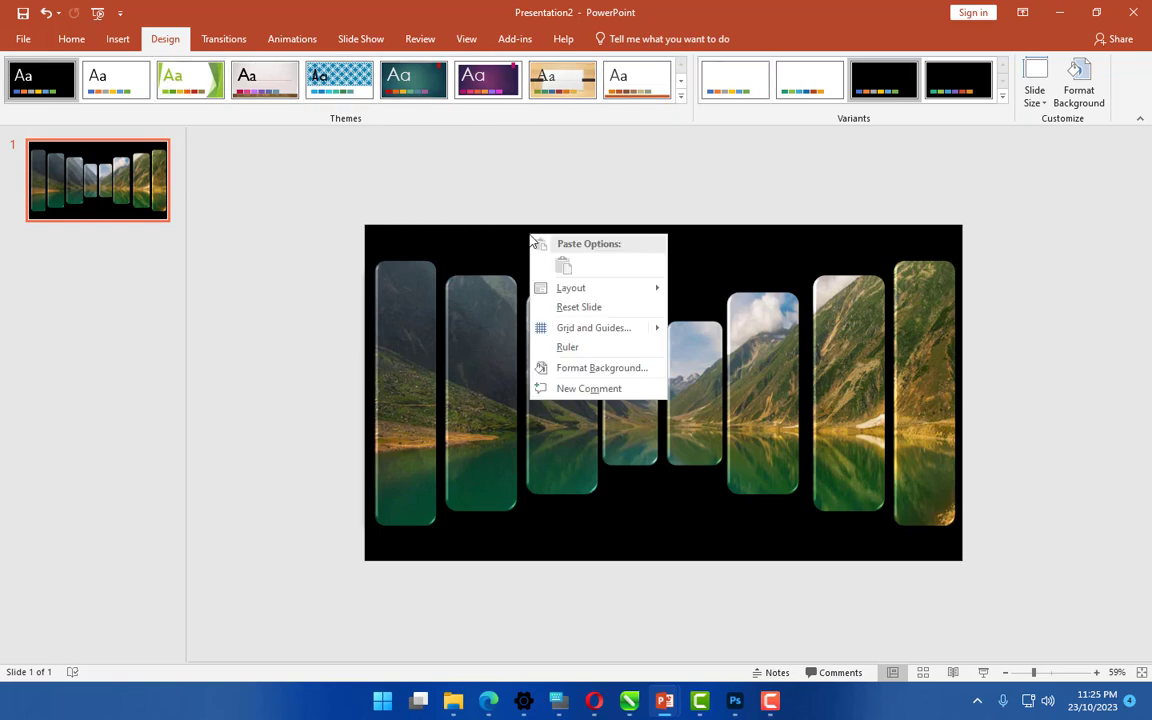
left_click(585, 370)
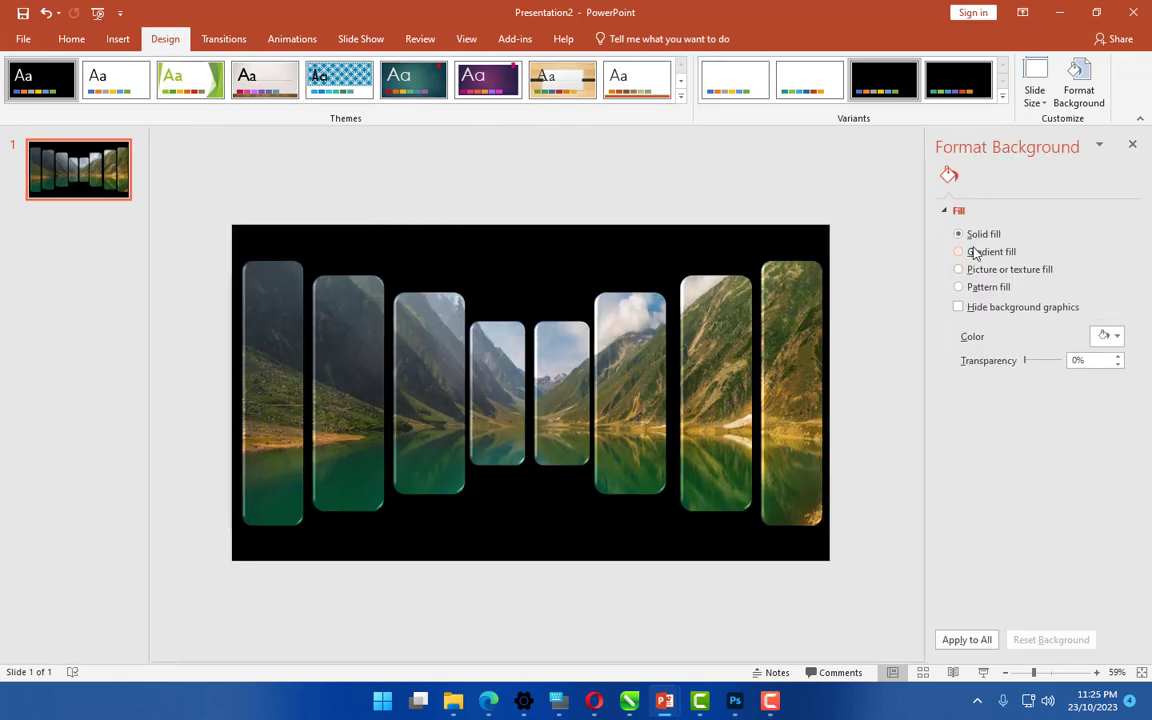
left_click(1108, 335)
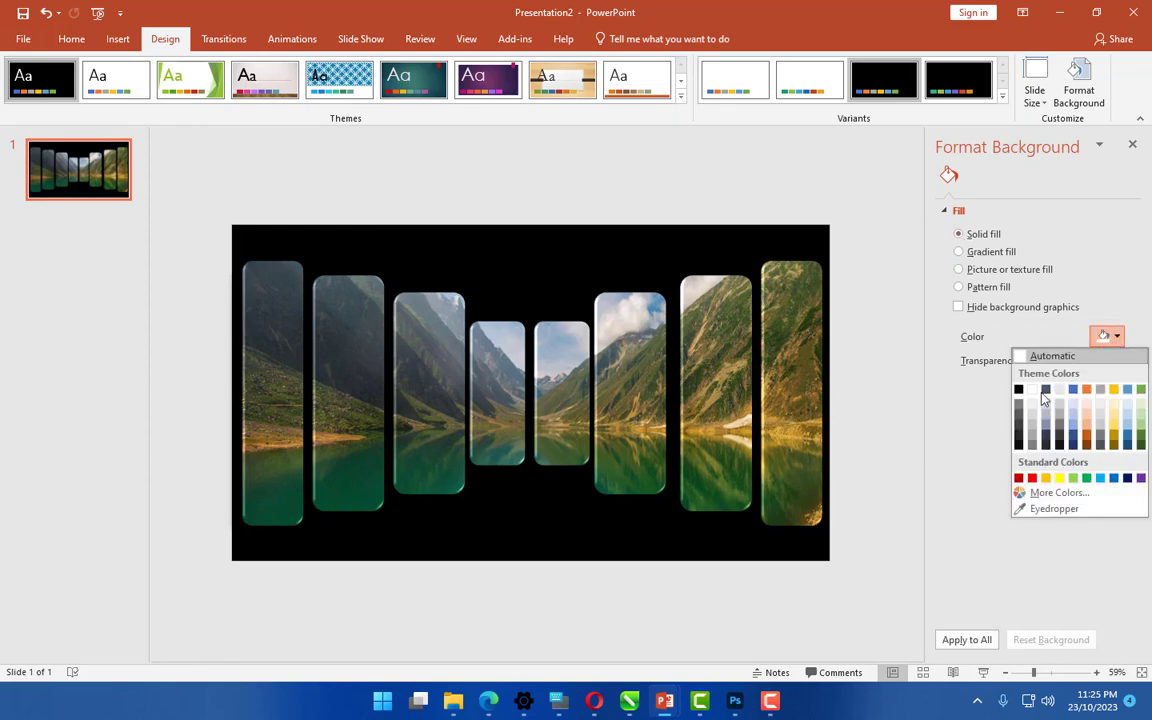
left_click(1032, 429)
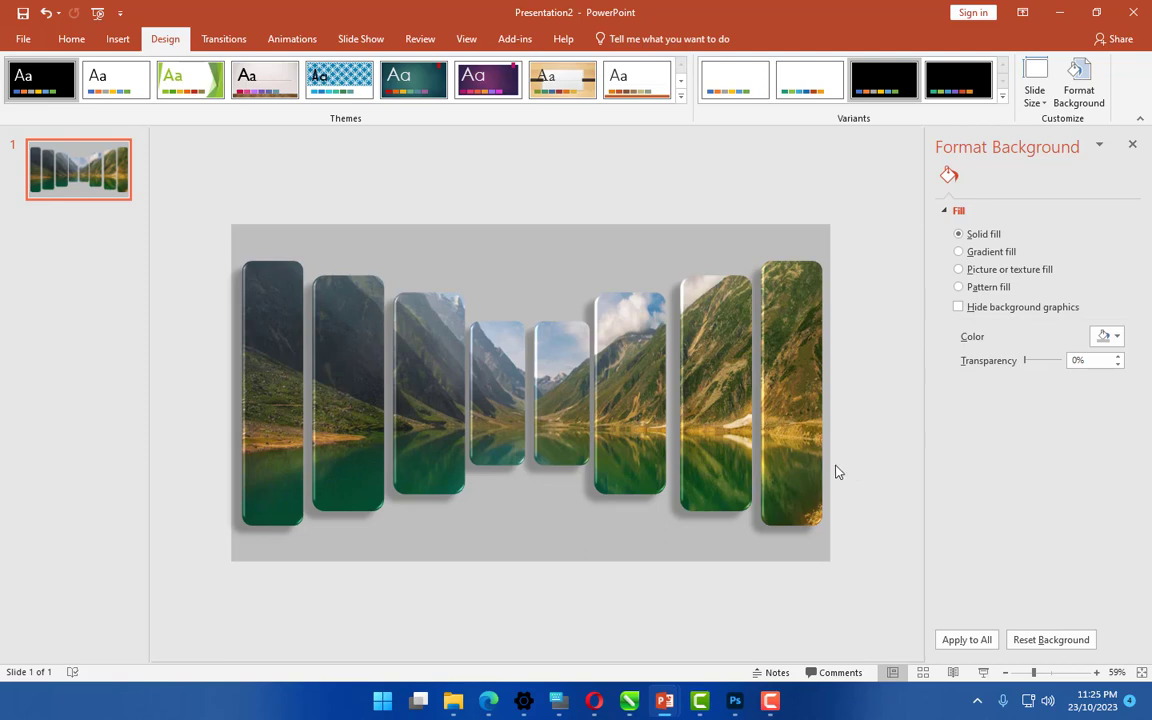
left_click(118, 39)
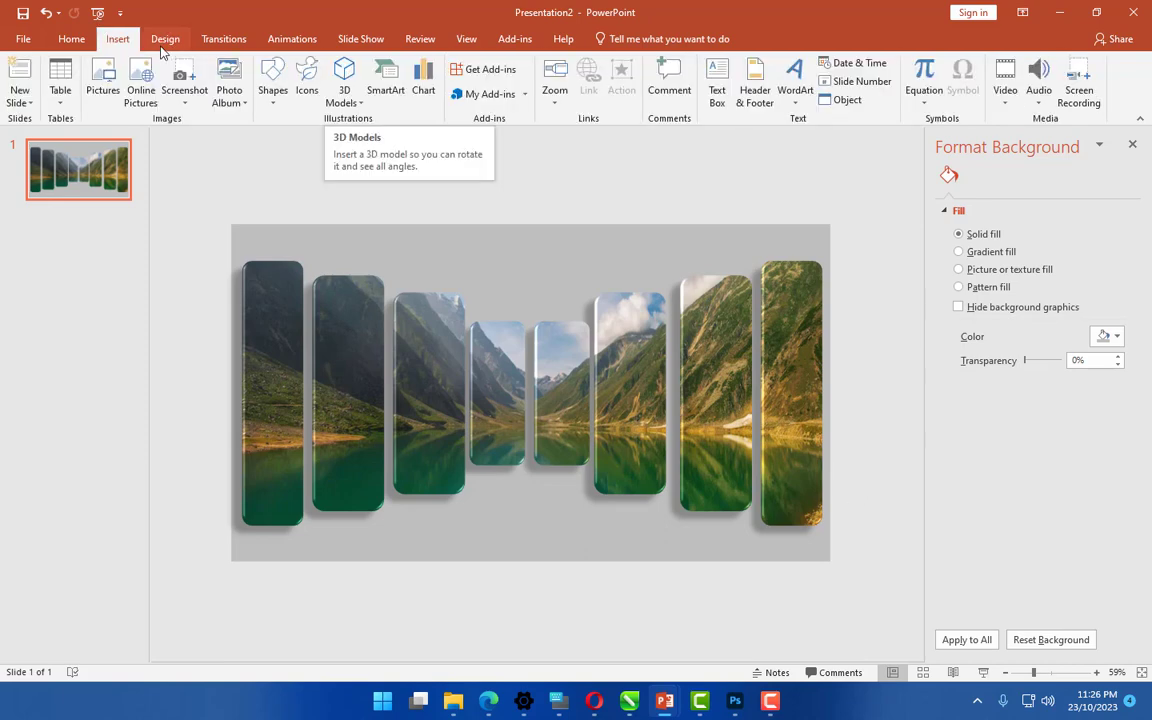
- Draw a text box below the bars and paste in 'Art of Crafting Exceptional'
left_click(276, 100)
left_click(266, 126)
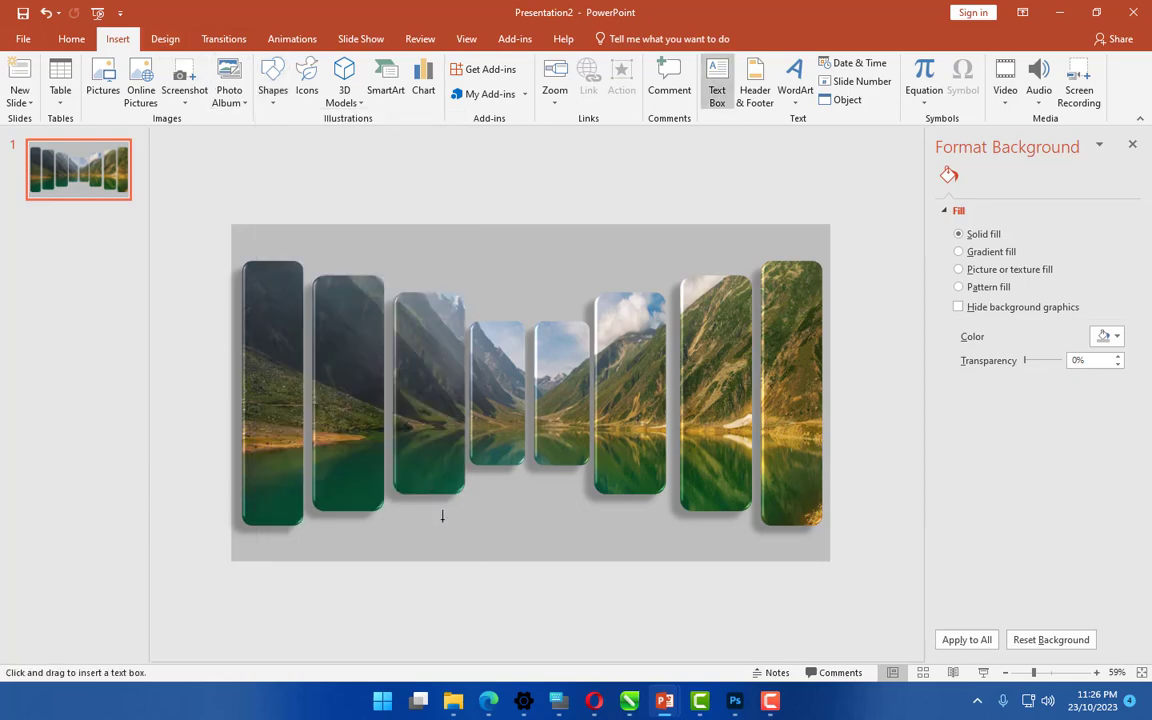
left_click_drag(418, 511, 648, 551)
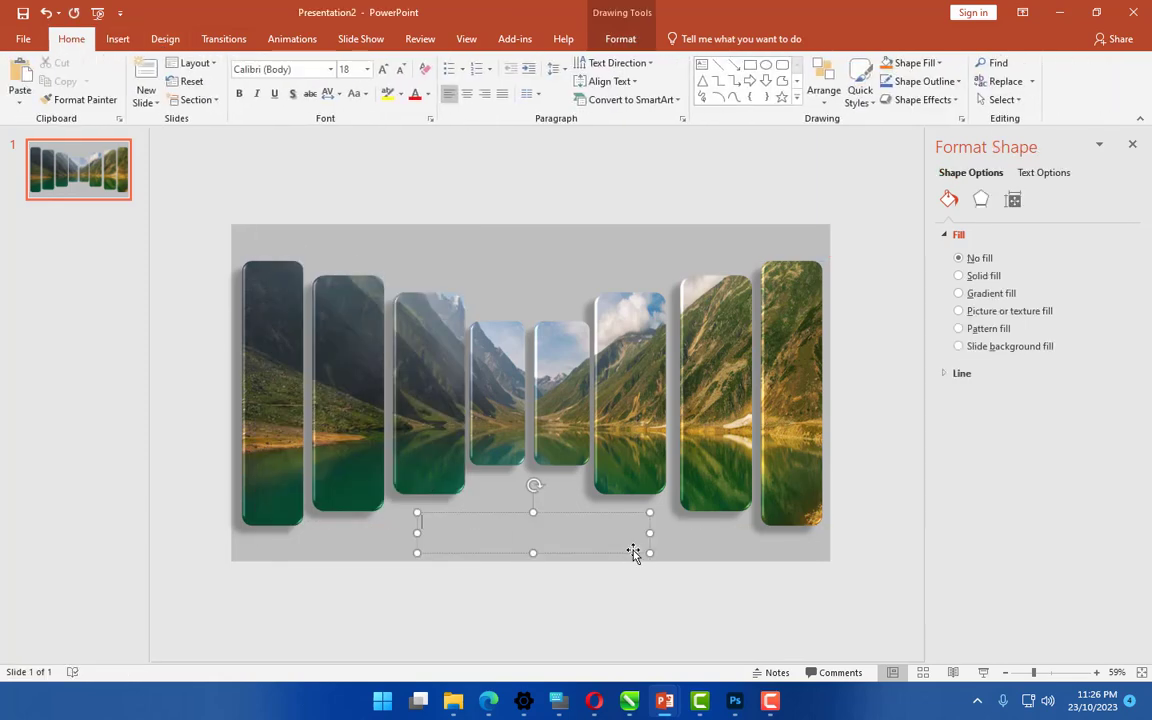
type("Art of Crafting Exceptional")
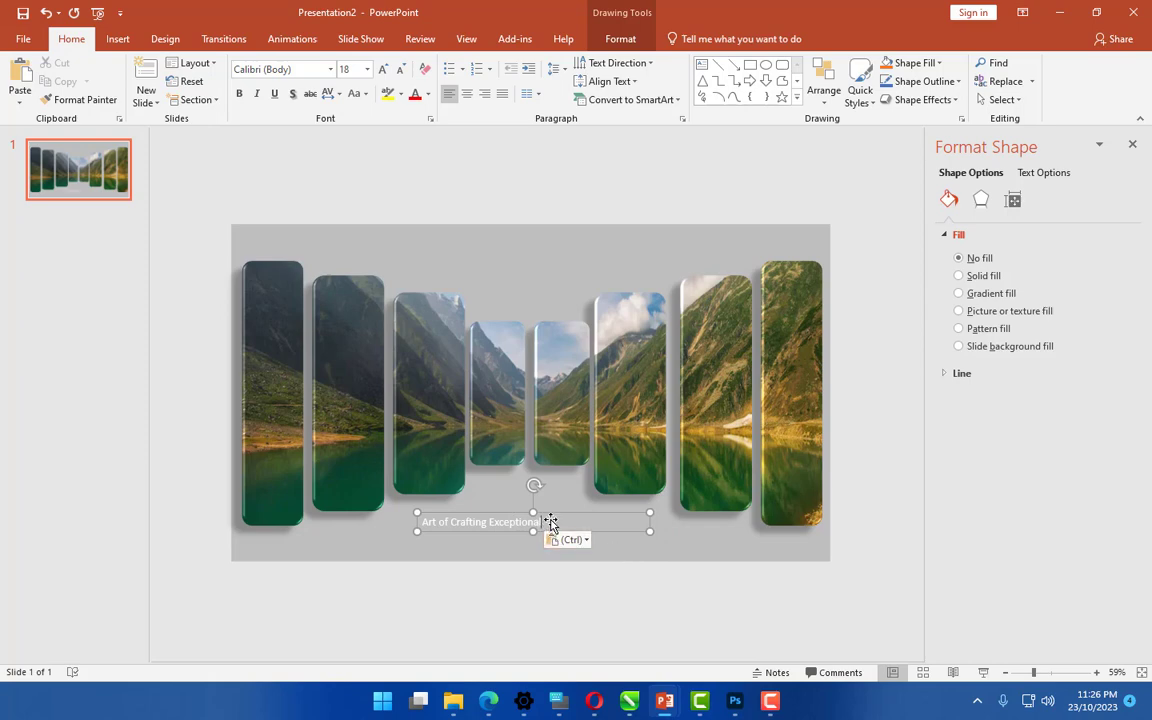
- Size the caption to 40 pt and widen and reposition the box so it fits one line
left_click_drag(540, 521, 400, 520)
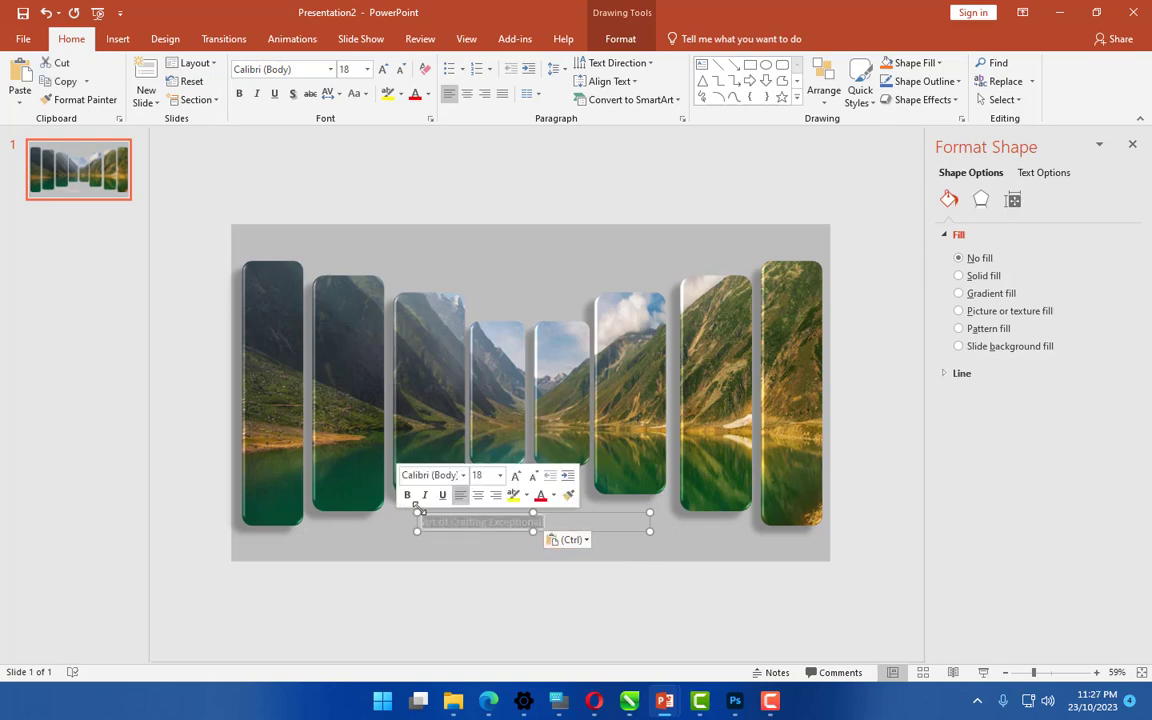
left_click(366, 70)
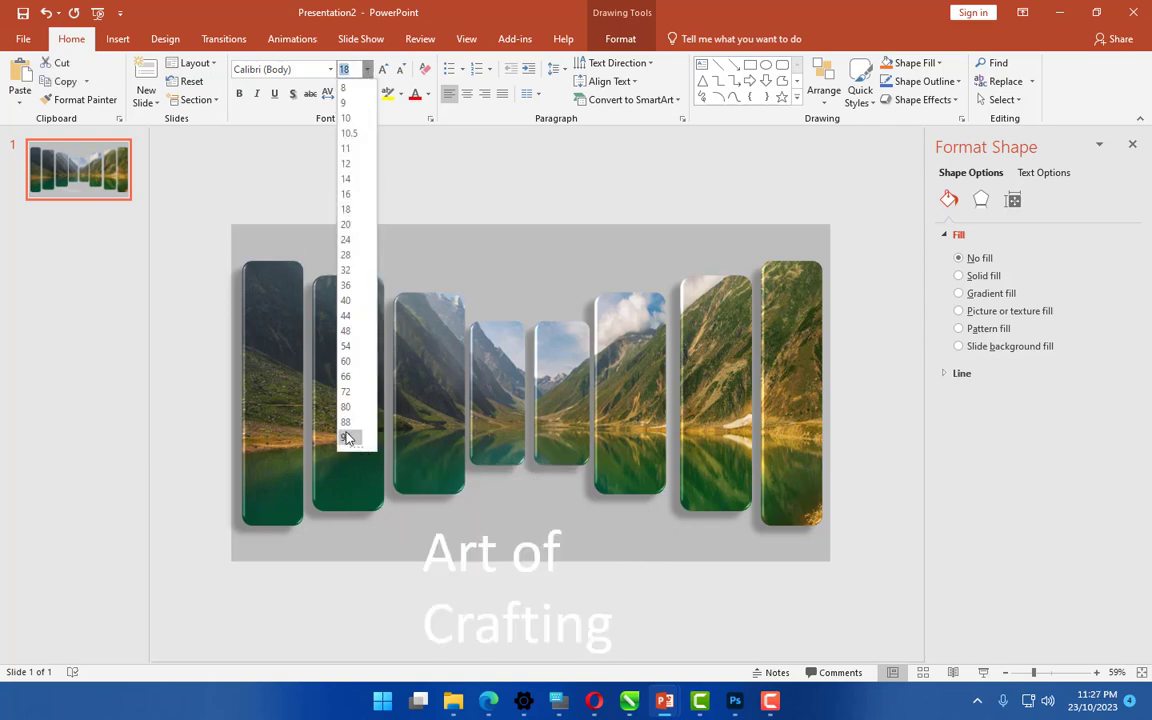
left_click(344, 361)
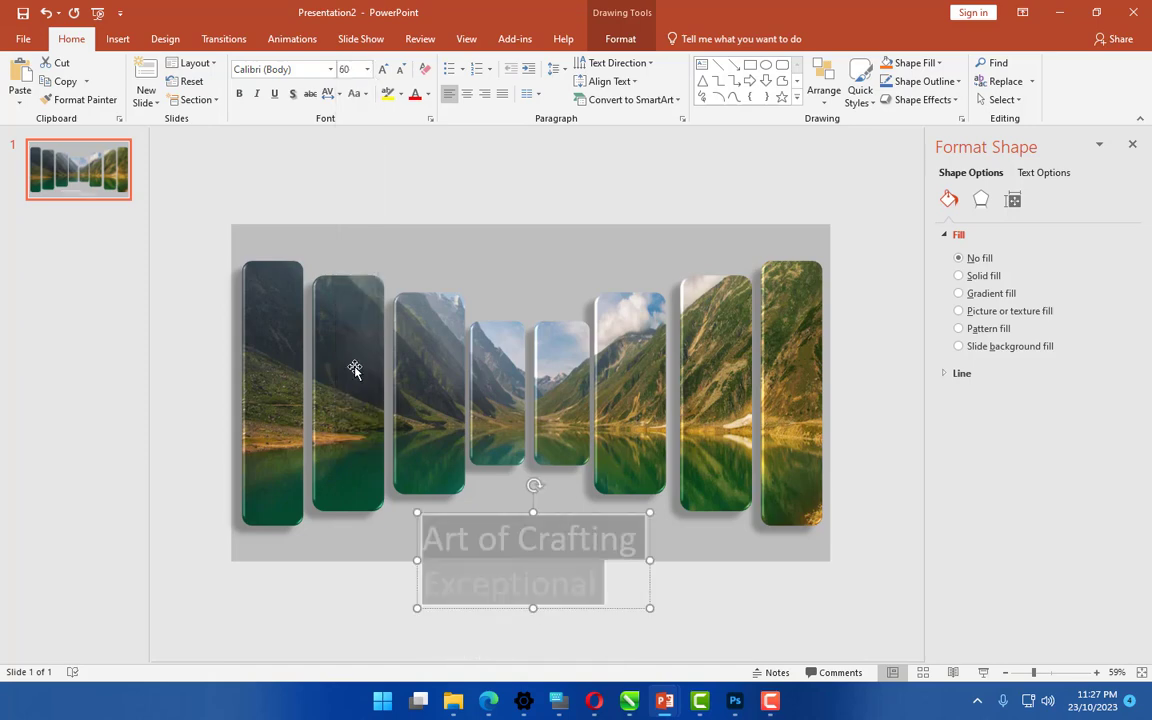
left_click(367, 69)
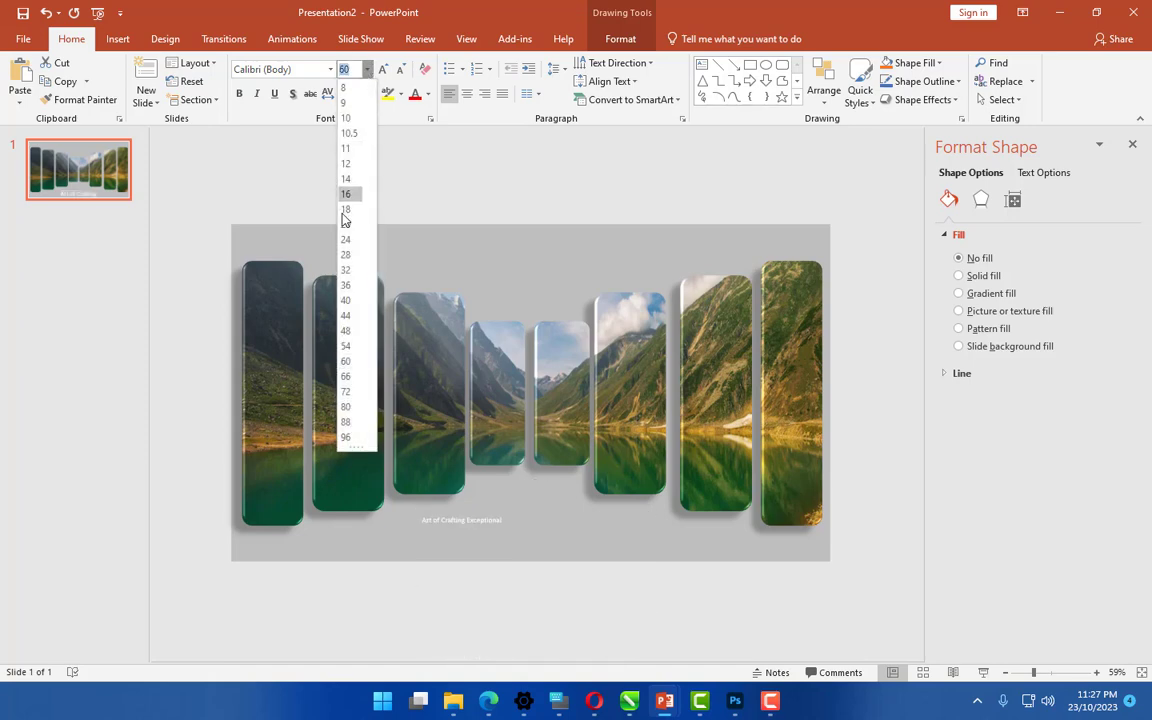
left_click(344, 300)
left_click_drag(650, 545, 738, 545)
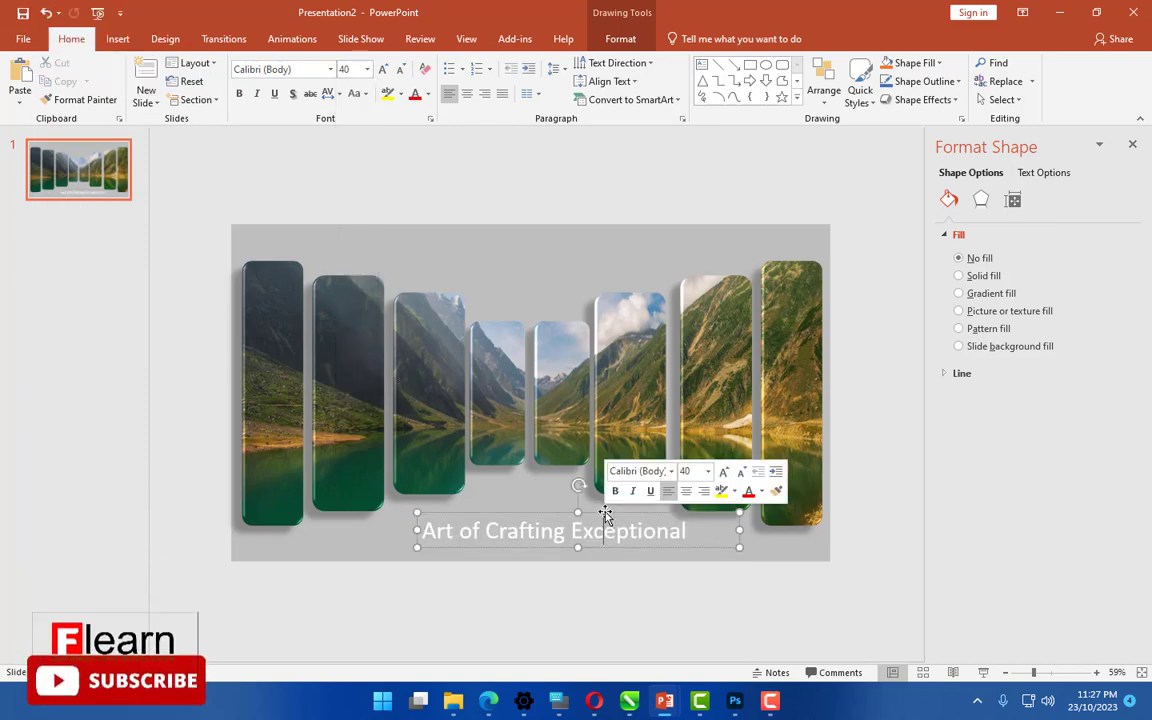
left_click_drag(602, 517, 581, 514)
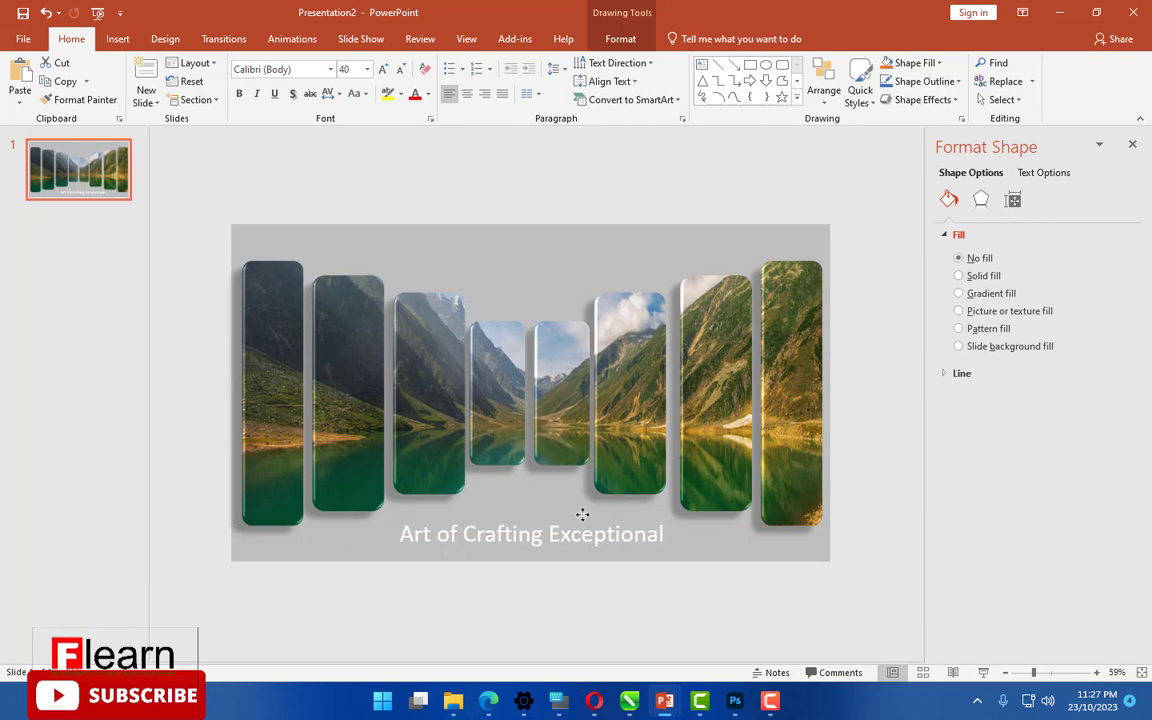
- Change the caption font to Impact
left_click(581, 514)
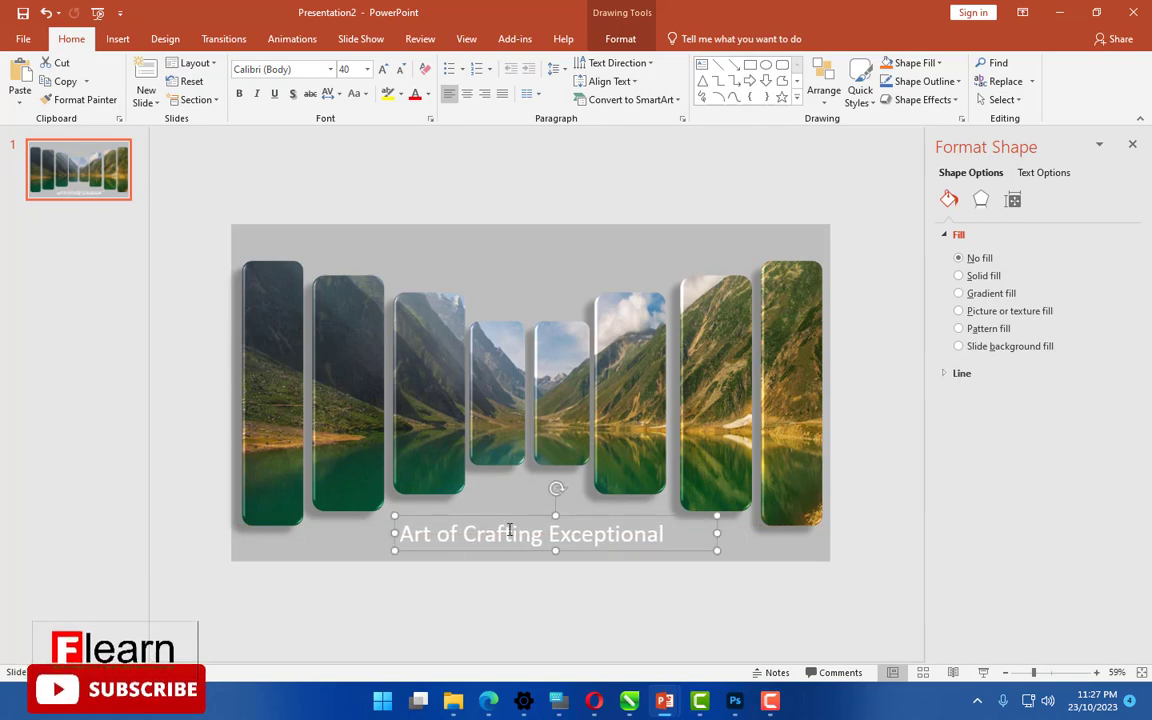
left_click(331, 68)
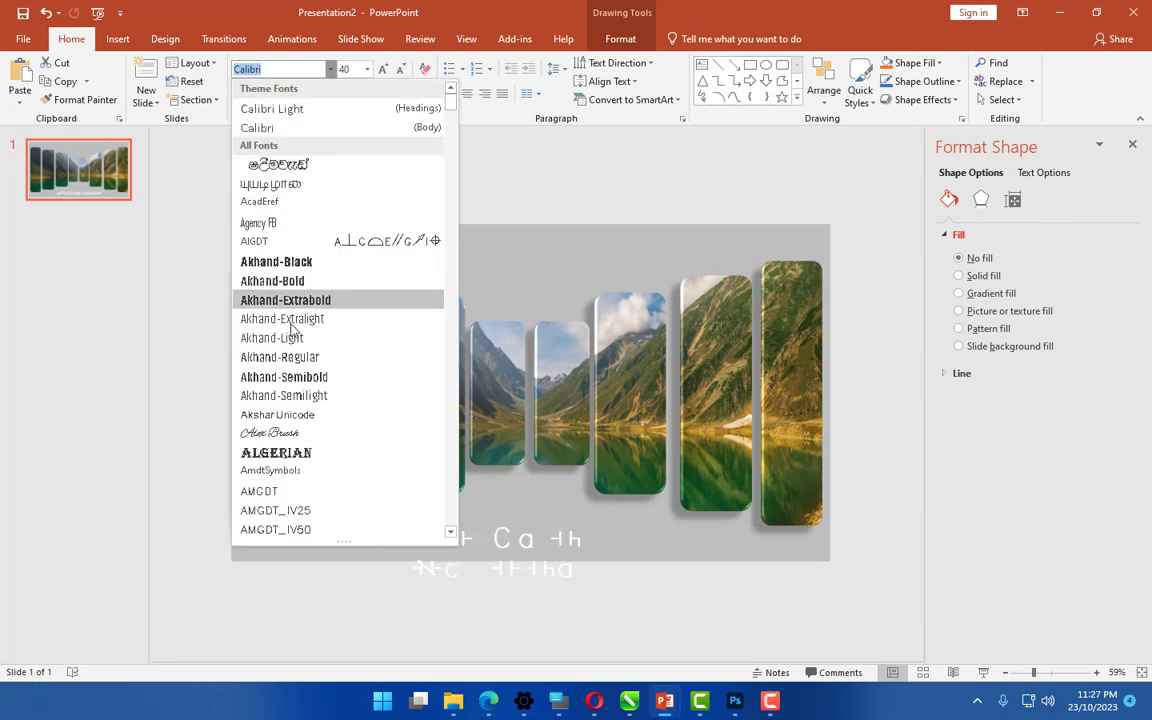
type("impact")
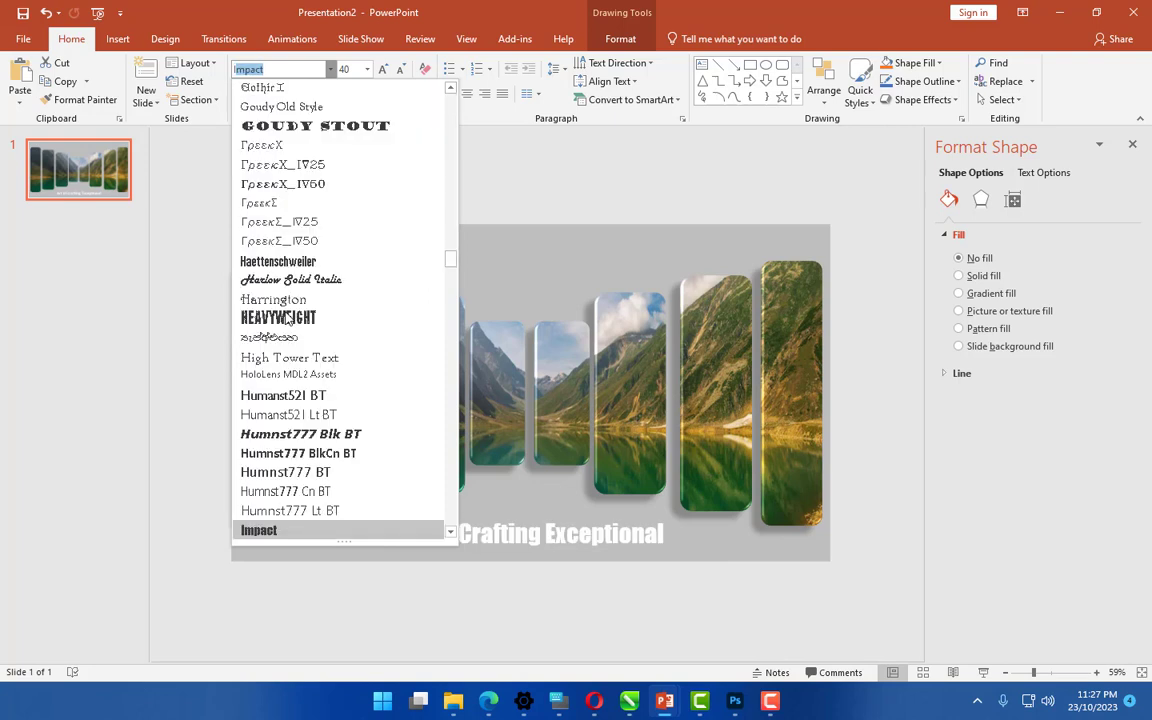
left_click(282, 530)
- Apply Very Loose character spacing, then widen and centre the caption box beneath the bars
left_click(331, 93)
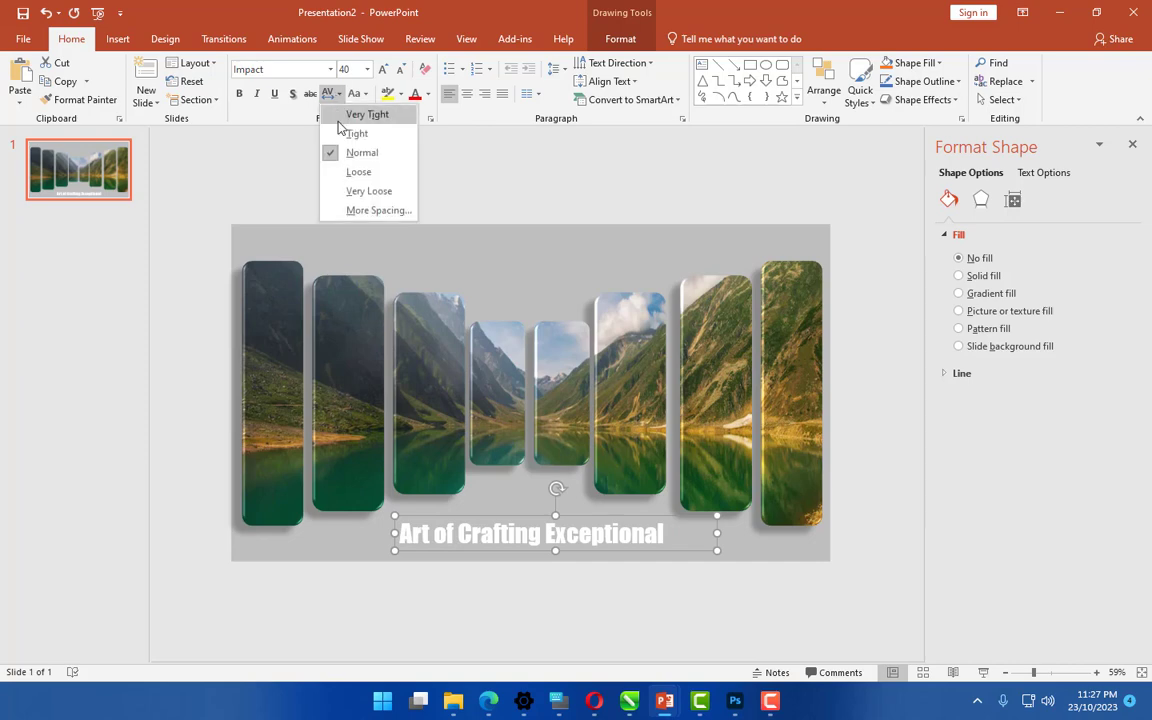
left_click(350, 191)
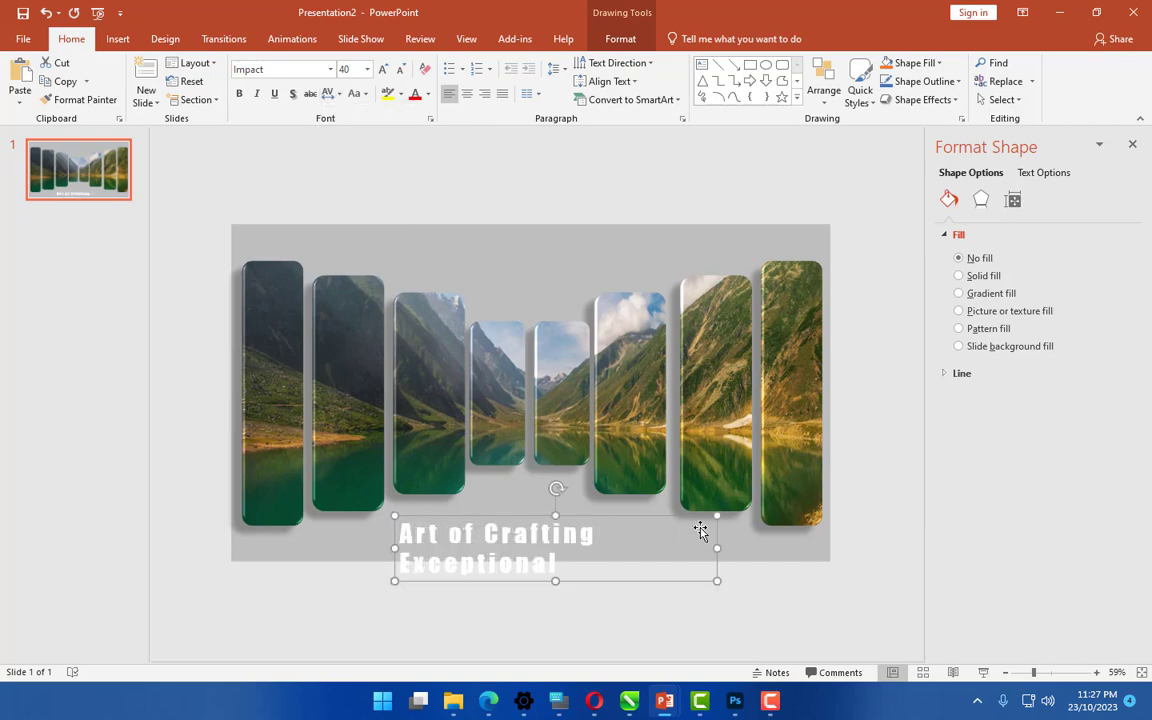
left_click_drag(716, 548, 800, 547)
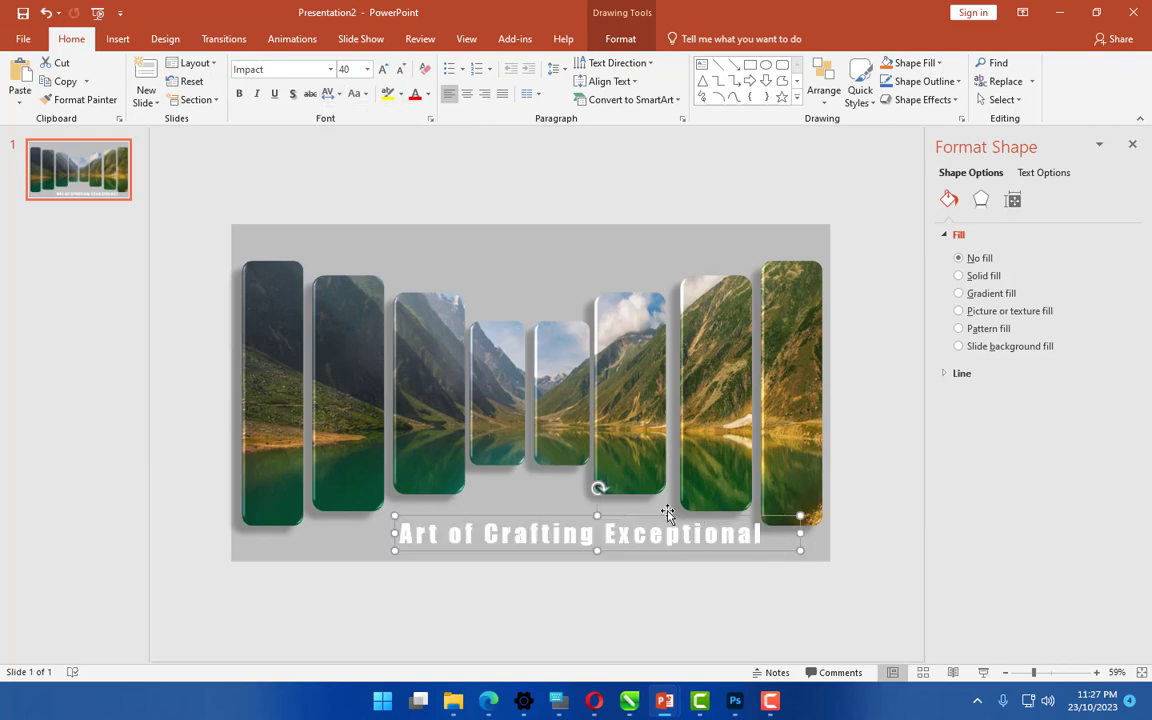
left_click_drag(662, 513, 619, 513)
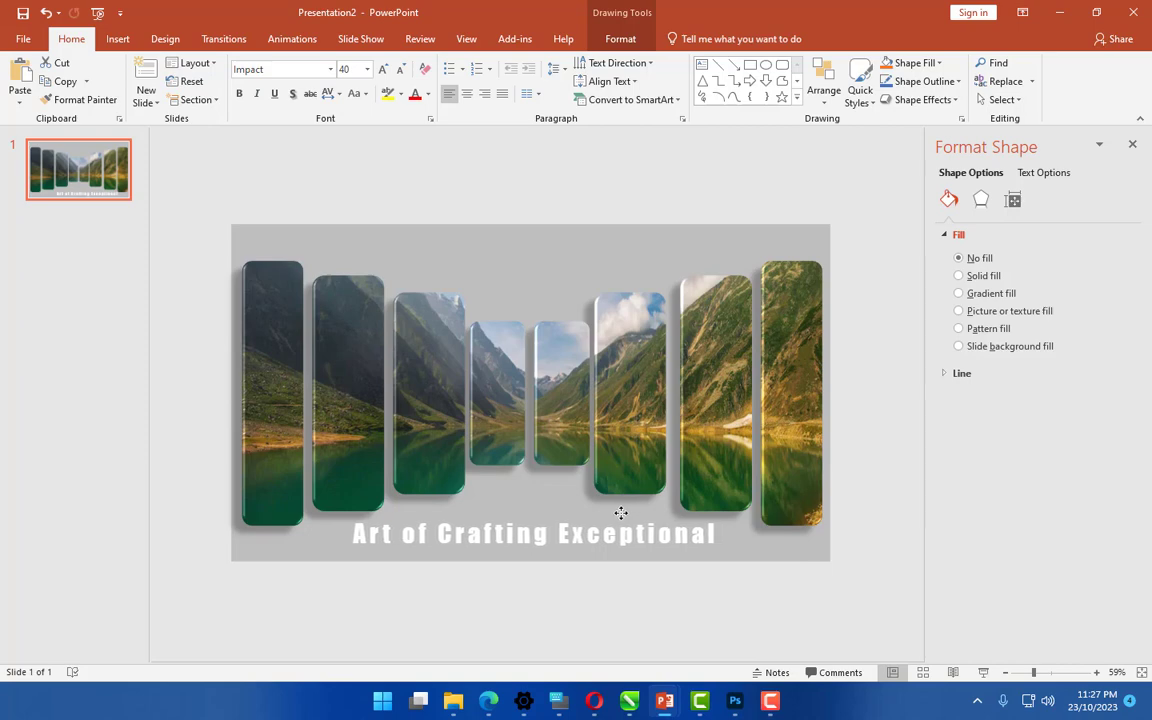
left_click(646, 600)
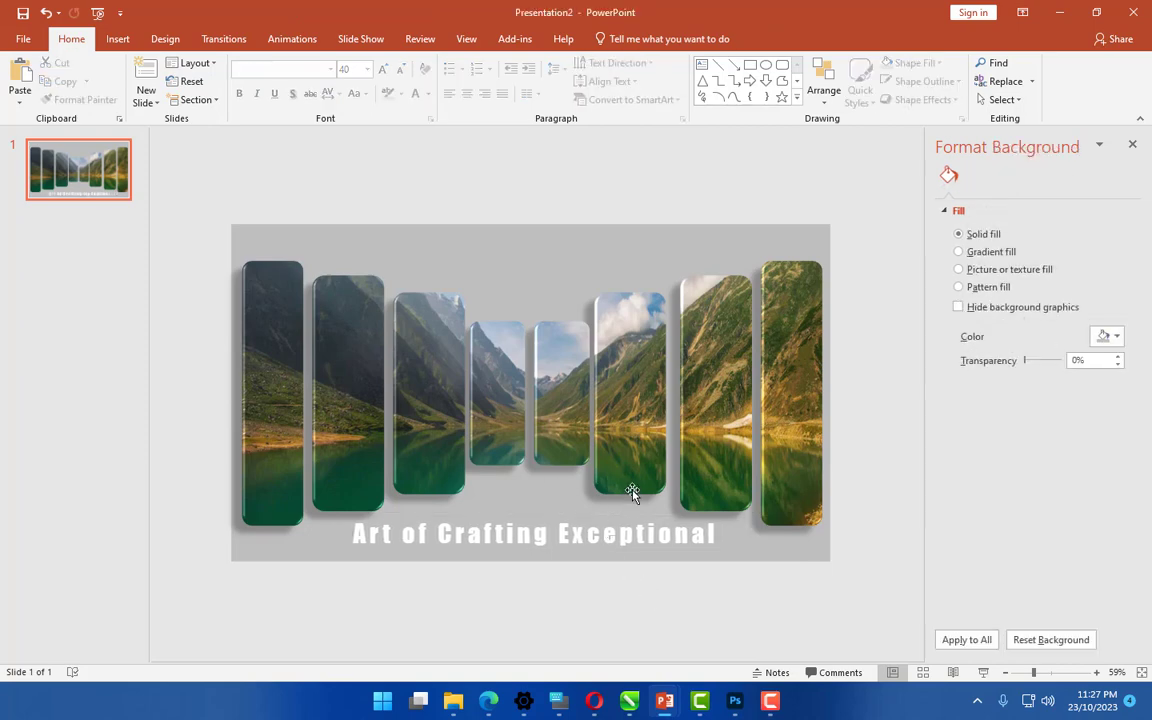